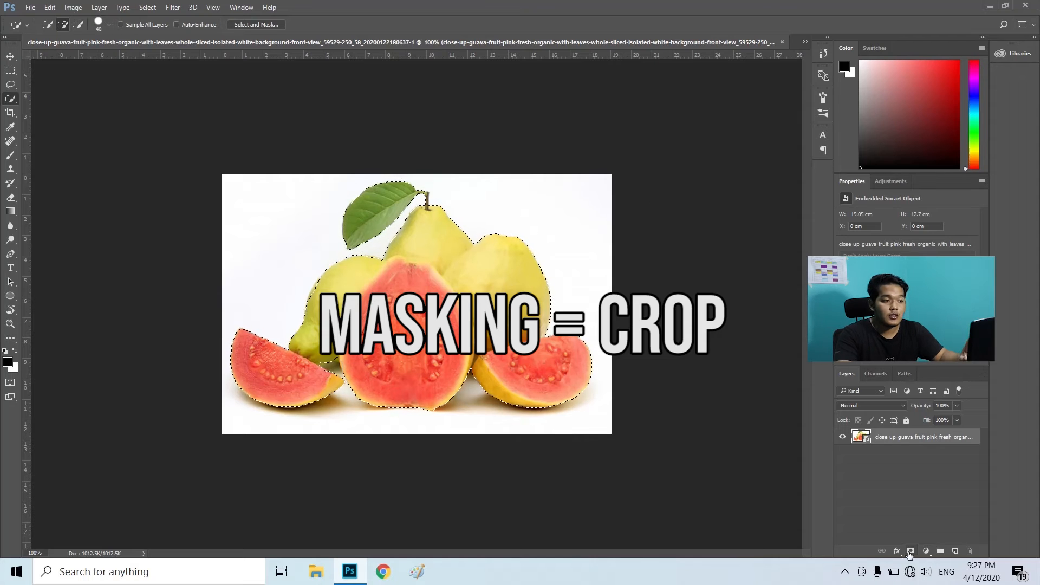
Add a layer mask to the guava image from the selection around the fruit and leaf.
left_click(910, 551)
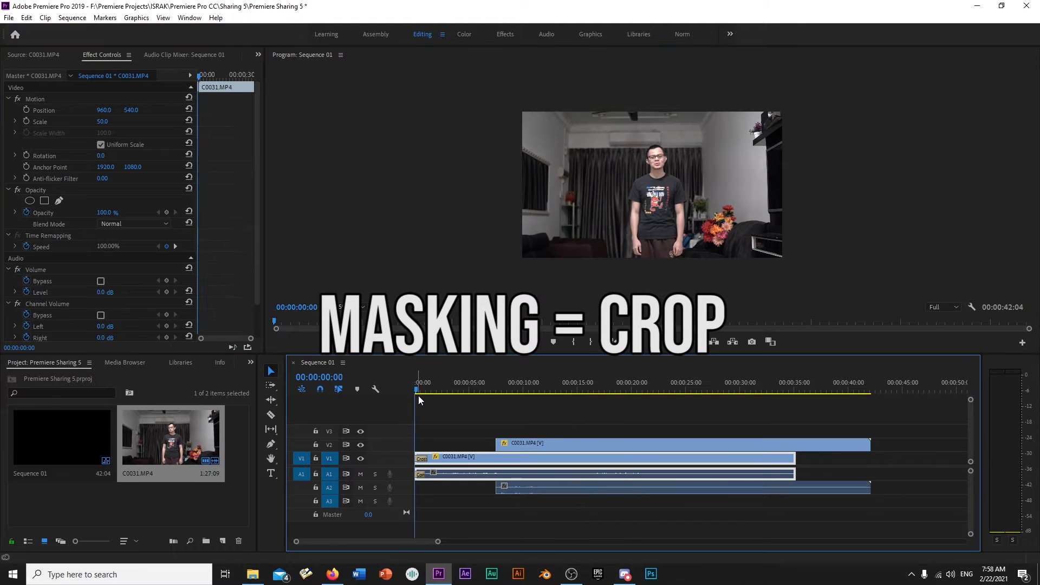
Switch to Premiere Pro and play Sequence 01 from the start.
key("space")
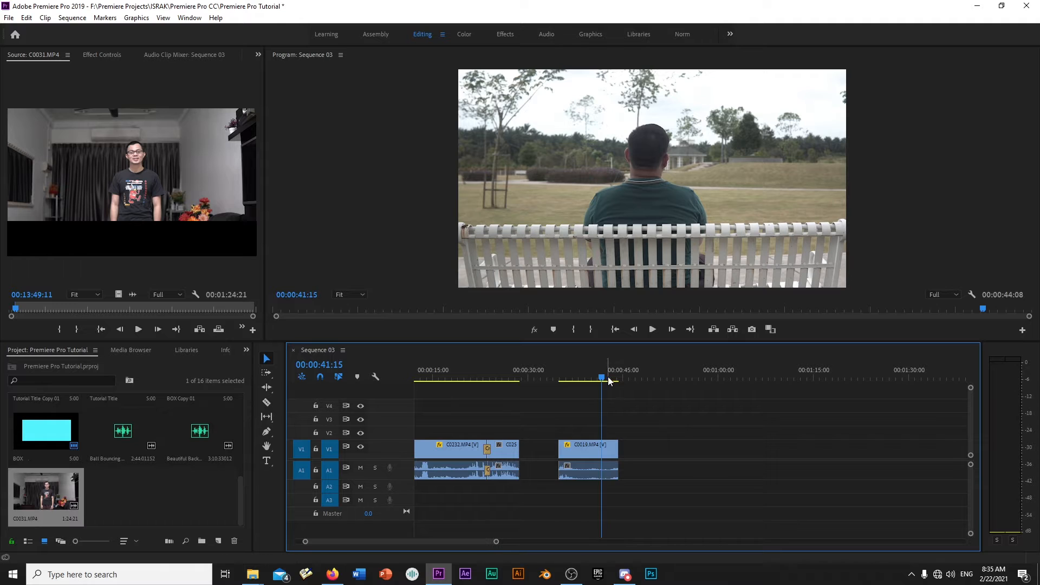
Place C0031.MP4 on tracks V1 and A1 after the last clip in Sequence 03 and go to its beginning.
key("space")
left_click_drag(145, 219, 639, 458)
left_click(641, 373)
key("Left")
key("Left")
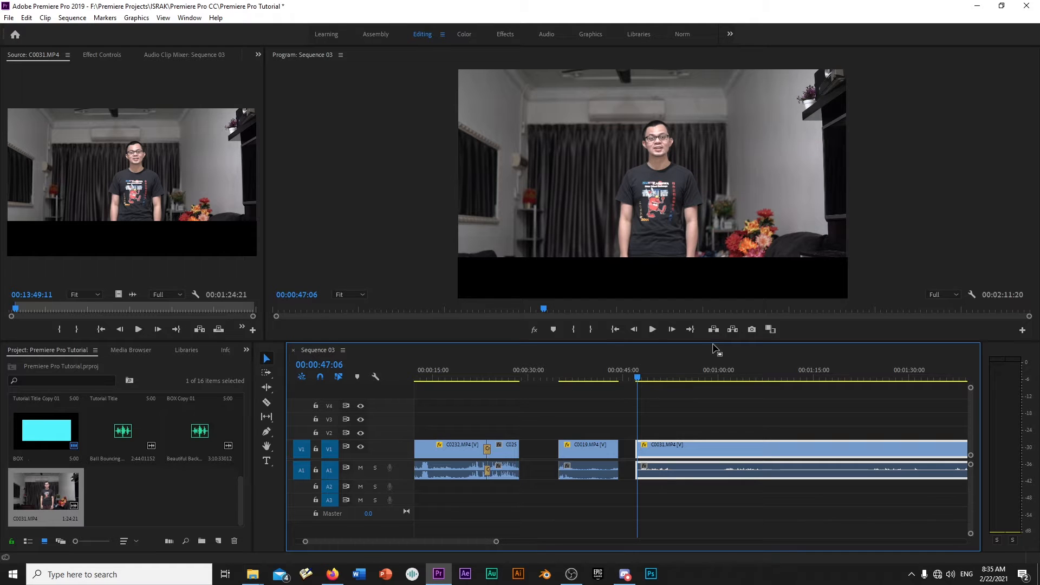
Play the opening of the C0031.MP4 clip to review the take with the person standing in the middle.
key("j")
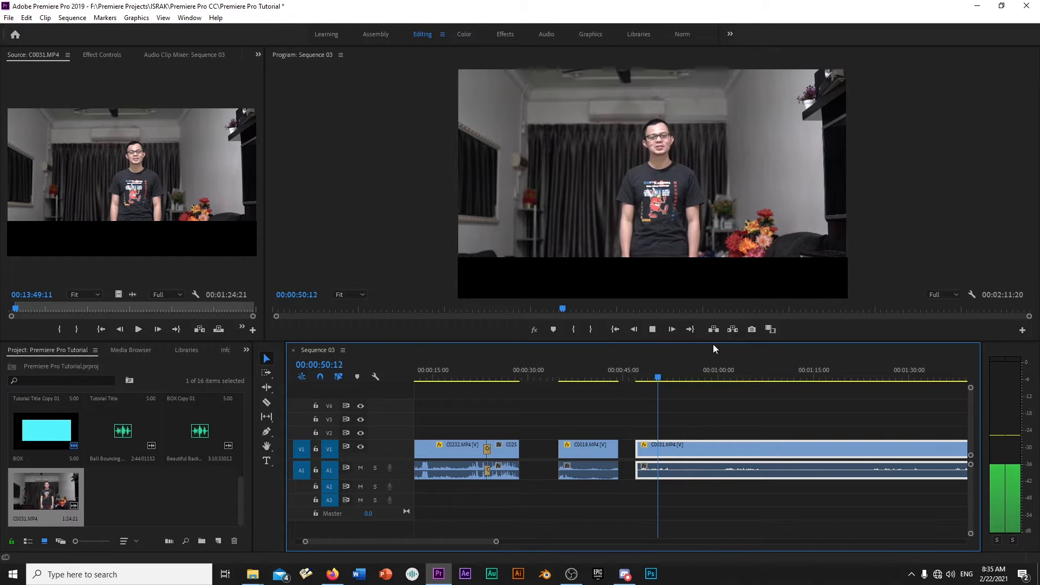
key("k")
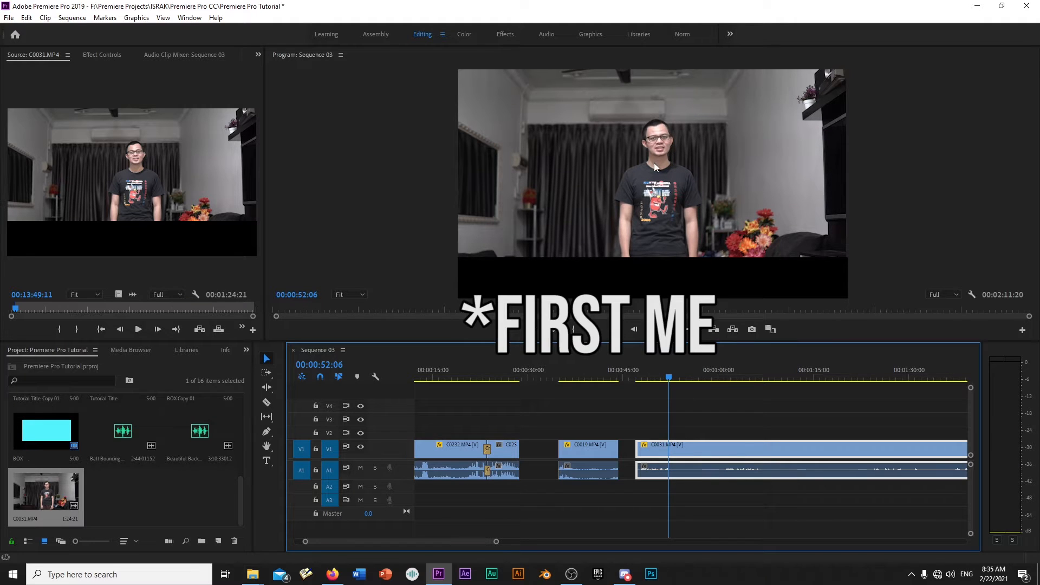
key("space")
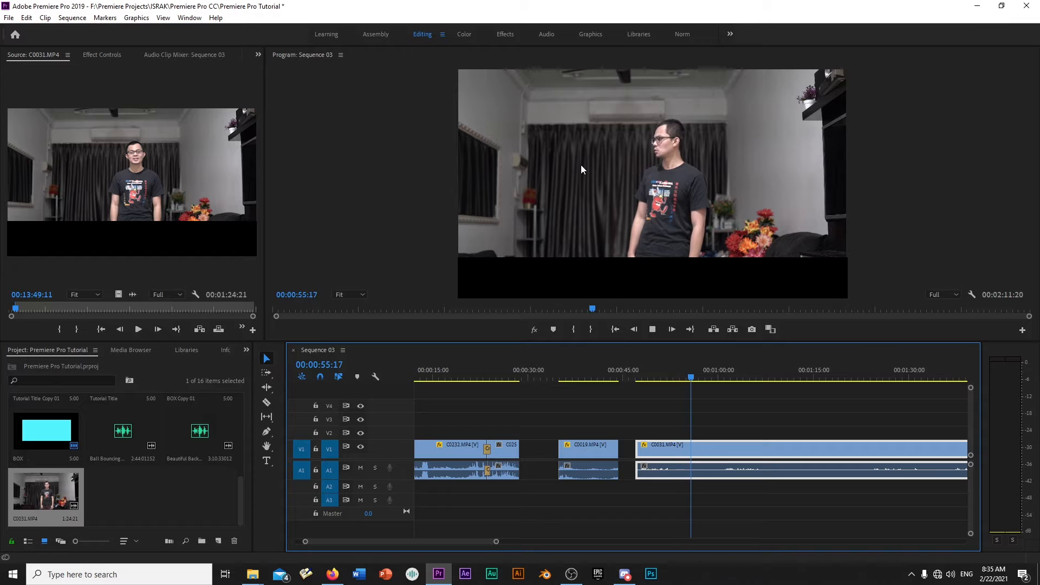
key("space")
Play C0031.MP4 from 00:01:24:12 to review the take where the person enters at the left of the frame.
key("minus")
key("minus")
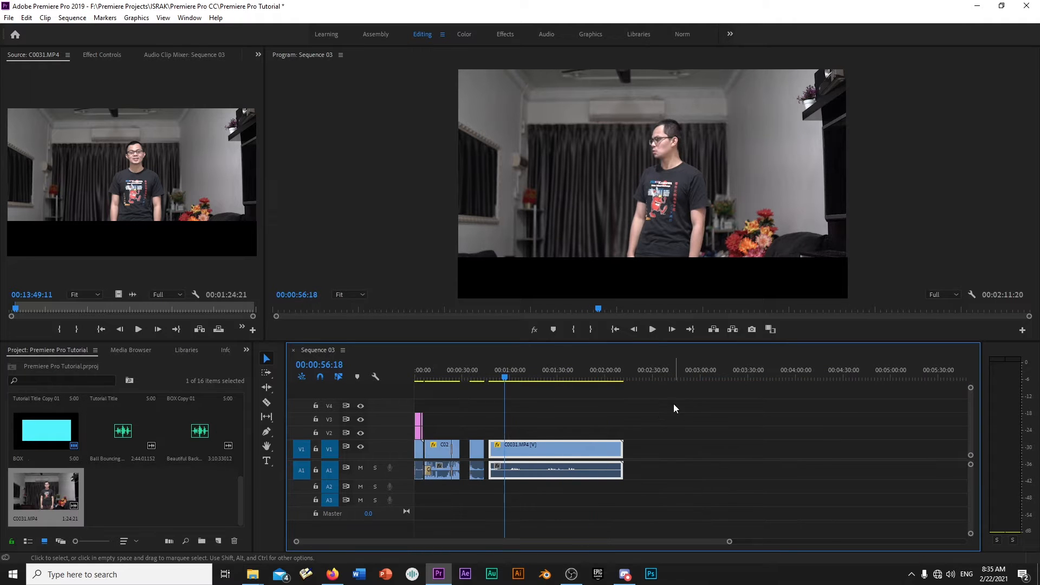
key("equal")
left_click_drag(594, 373, 683, 376)
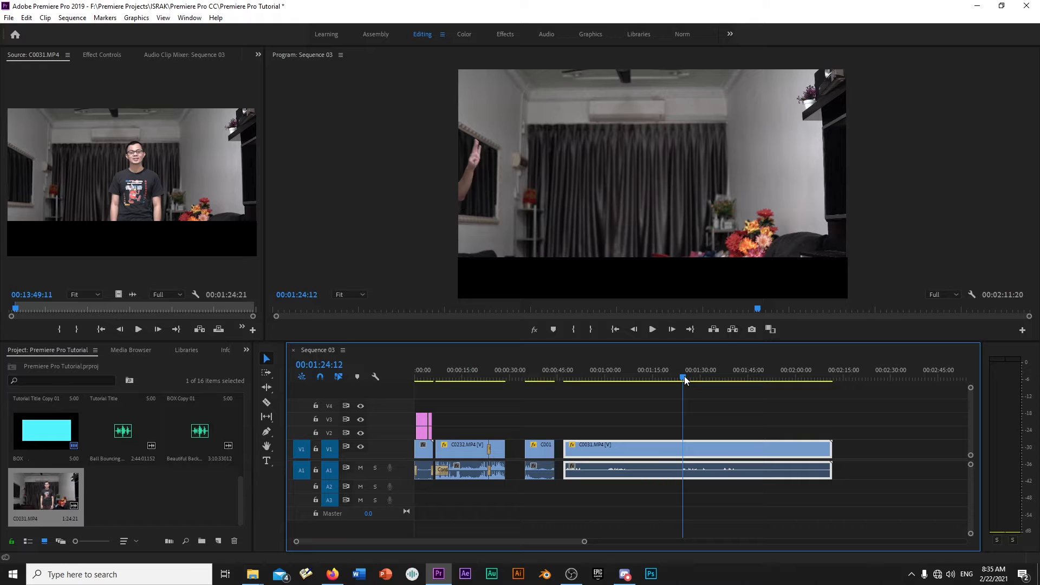
key("space")
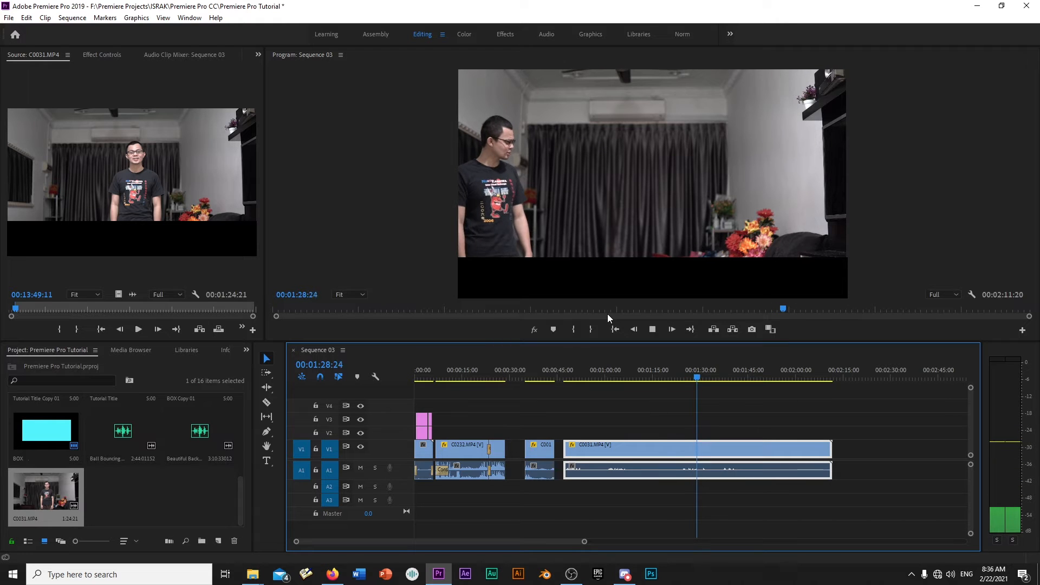
key("space")
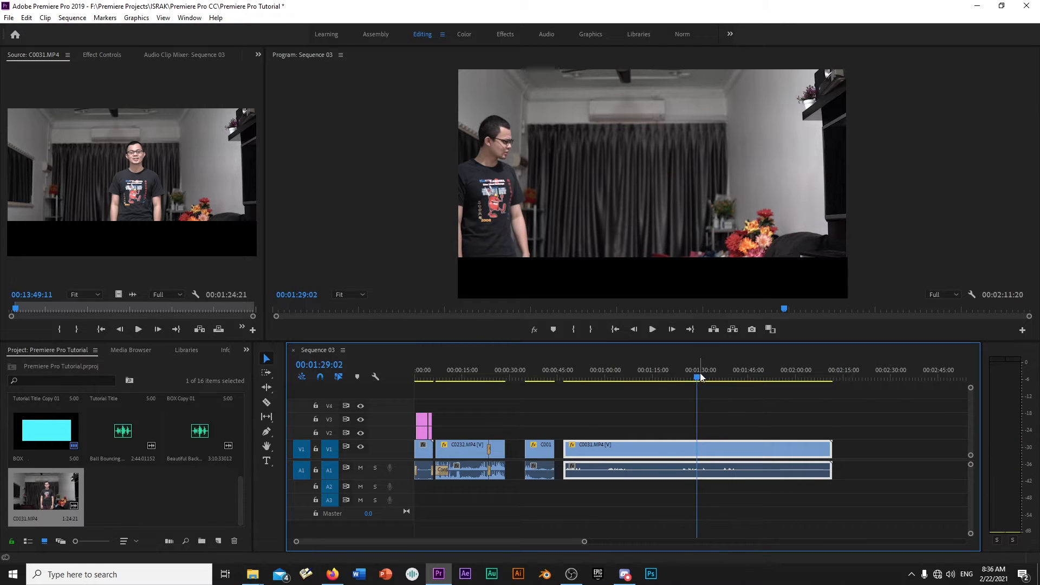
Split the C0031.MP4 clip at 00:01:13:22, after the take with the person in the middle.
left_click_drag(698, 375, 630, 379)
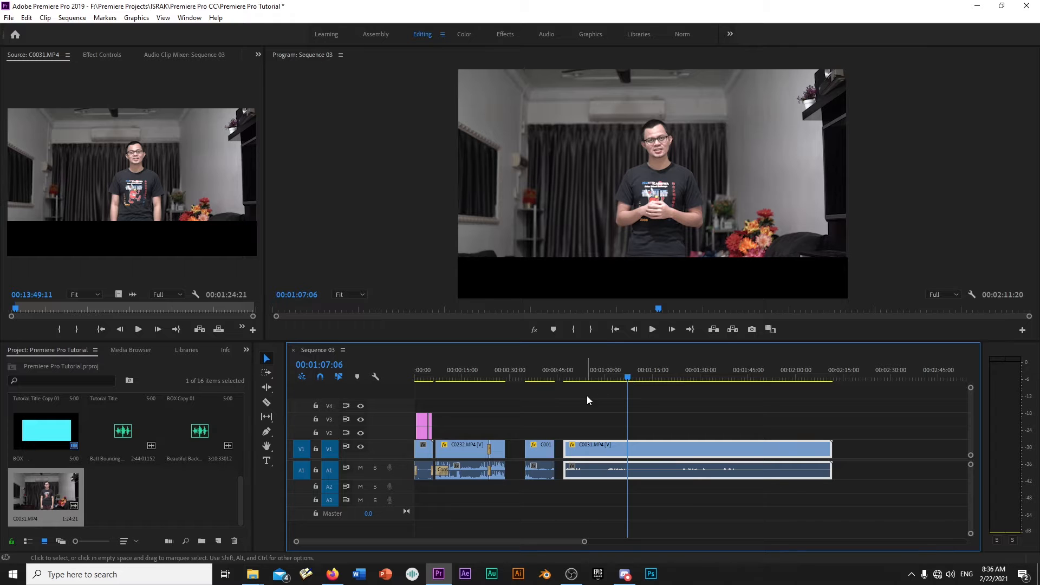
left_click_drag(627, 378, 649, 378)
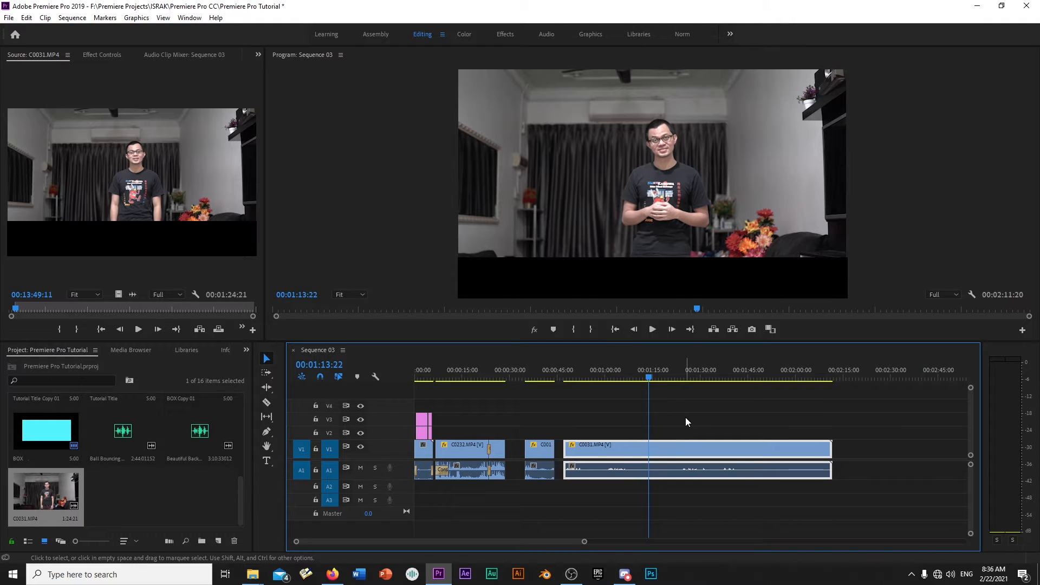
key("ctrl+k")
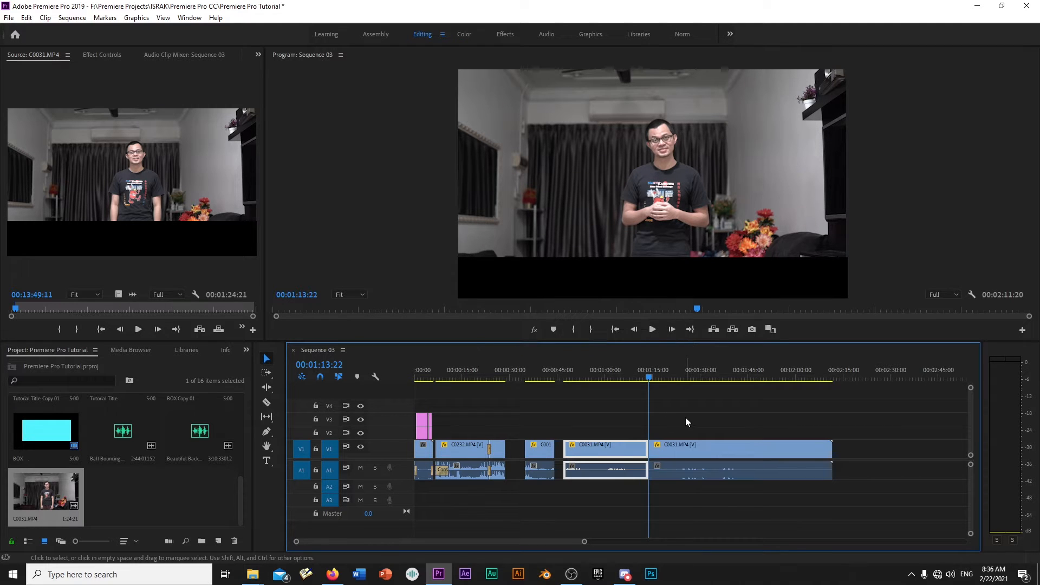
Trim the start of the second C0031.MP4 piece to about 00:01:36 and shift the piece earlier, leaving a gap after the first.
left_click_drag(651, 372, 721, 370)
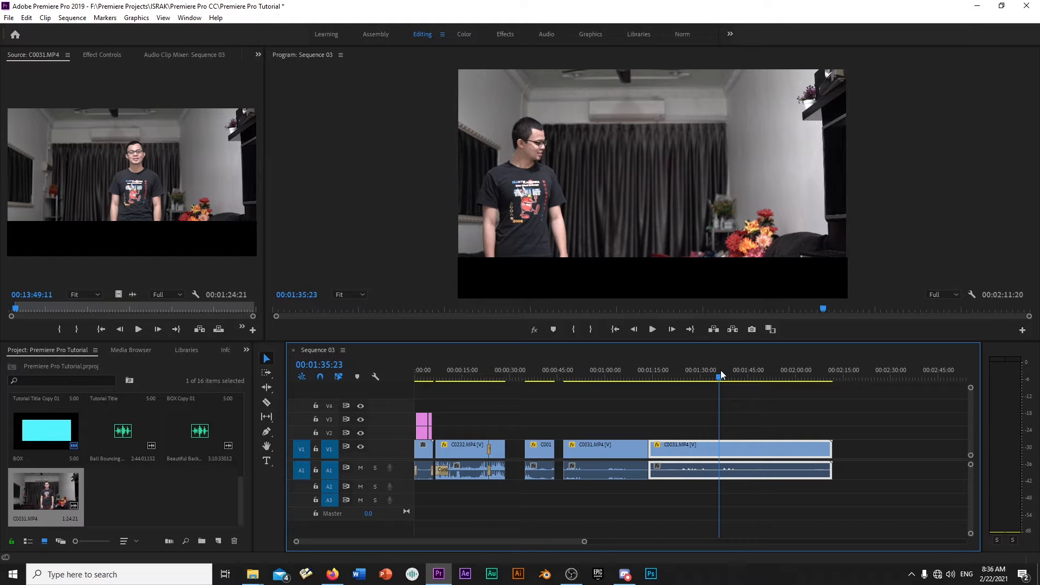
key("space")
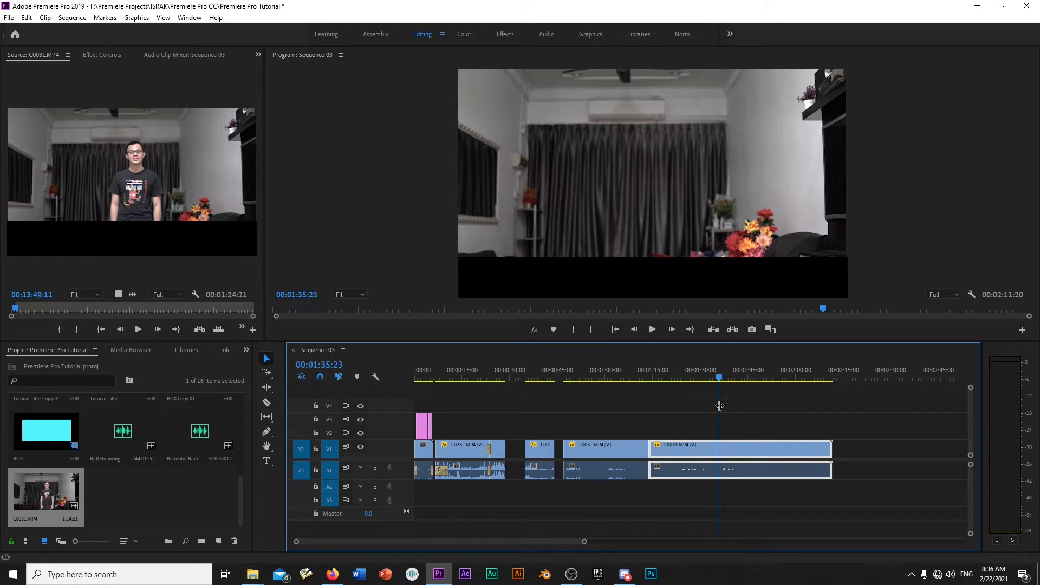
left_click(724, 369)
left_click_drag(724, 369, 721, 370)
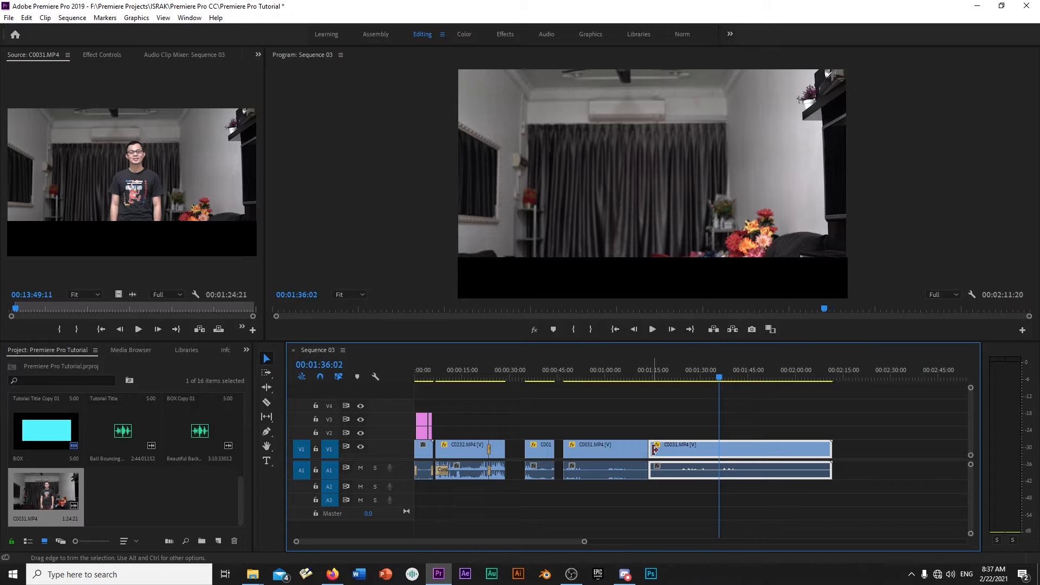
left_click_drag(667, 446, 706, 453)
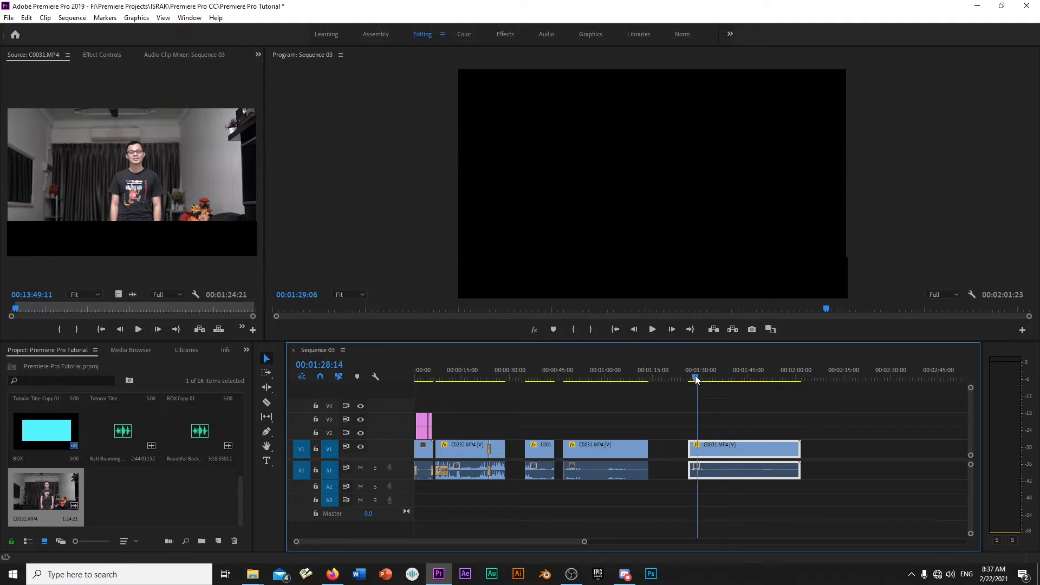
Play and compare the two C0031.MP4 pieces, checking where the person stands in each take.
left_click_drag(700, 375, 691, 376)
key("space")
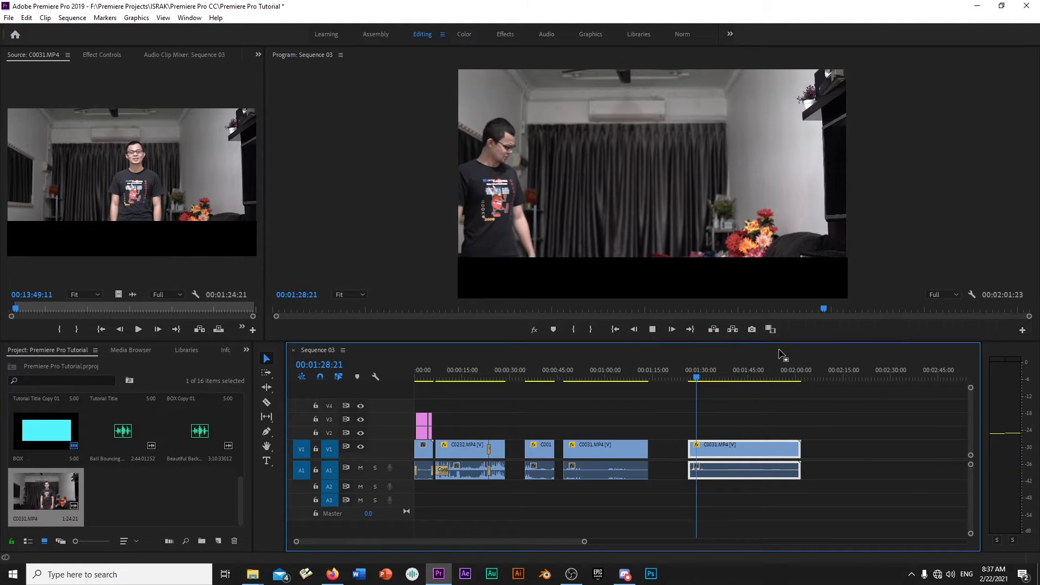
key("space")
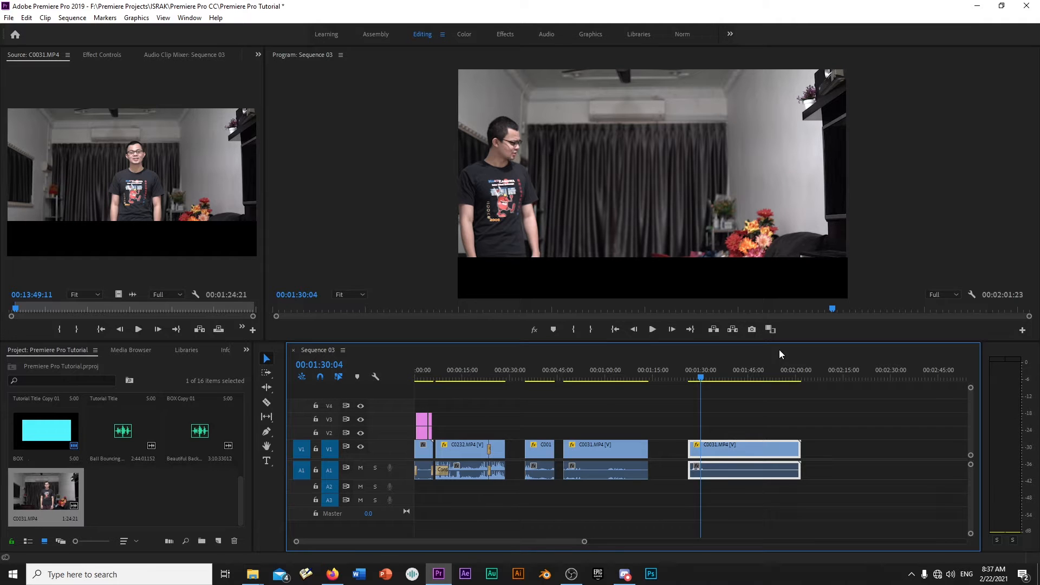
left_click(576, 378)
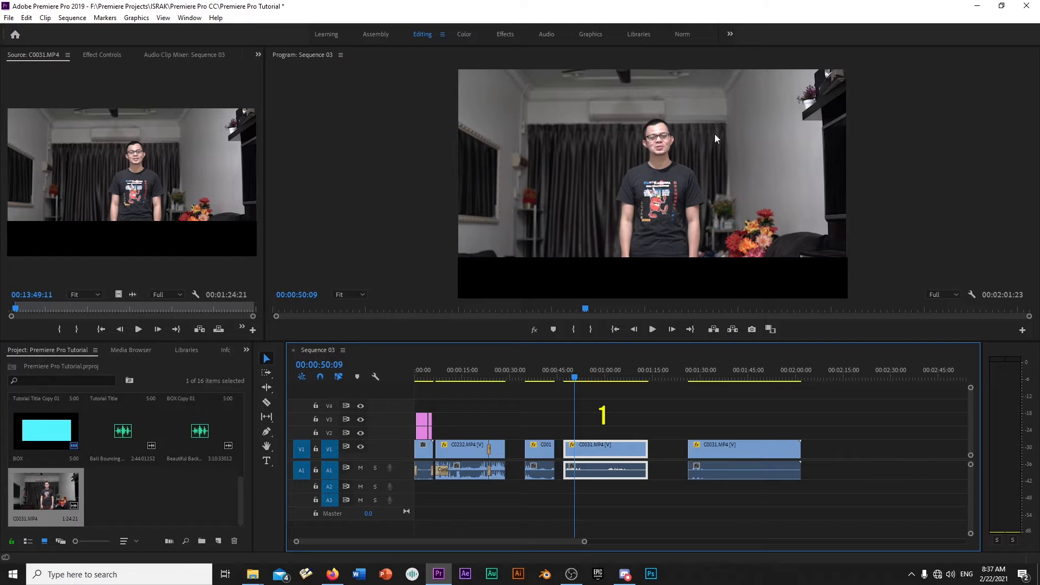
left_click(704, 378)
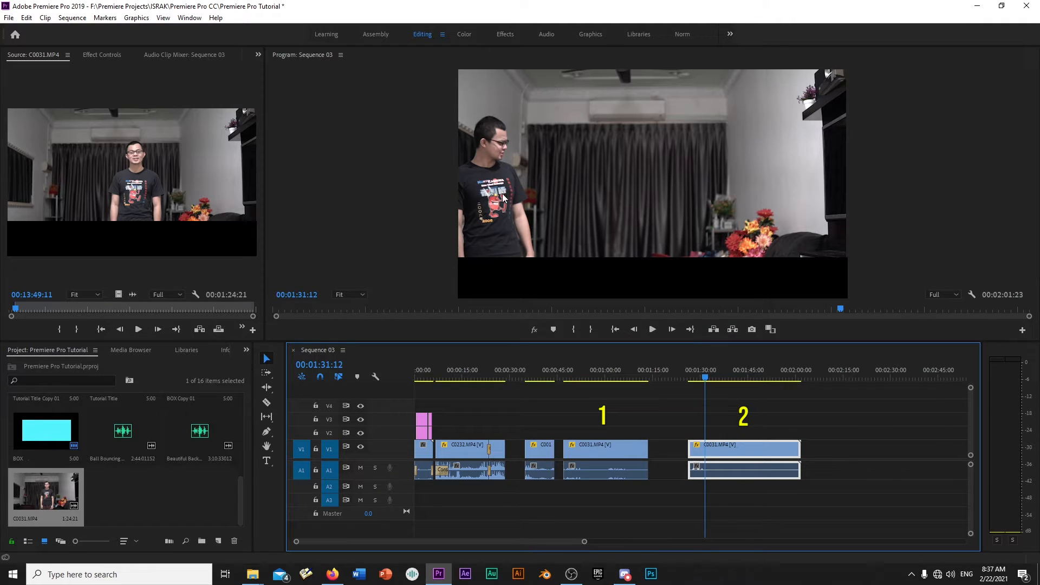
key("space")
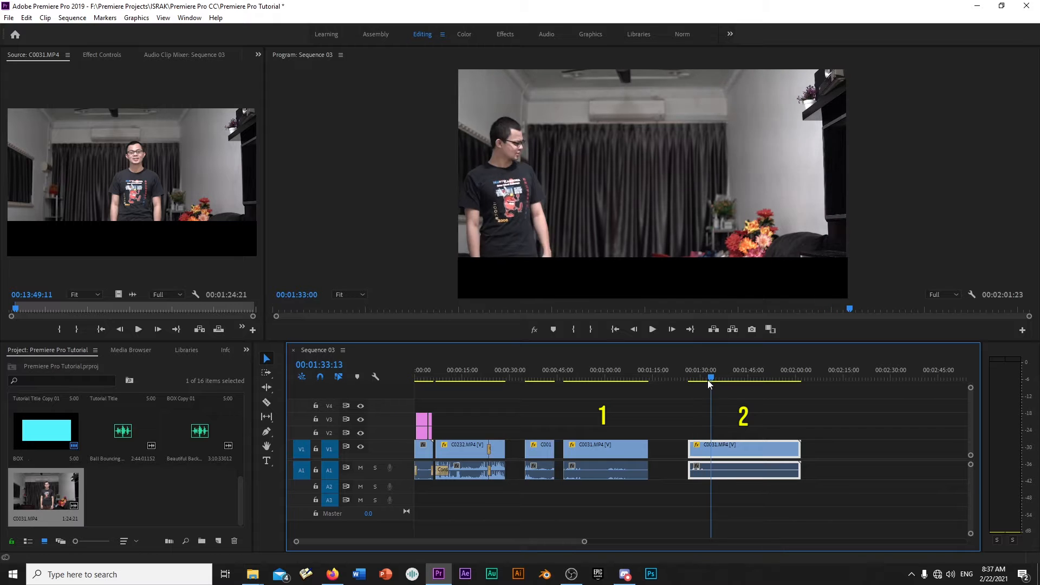
left_click(586, 380)
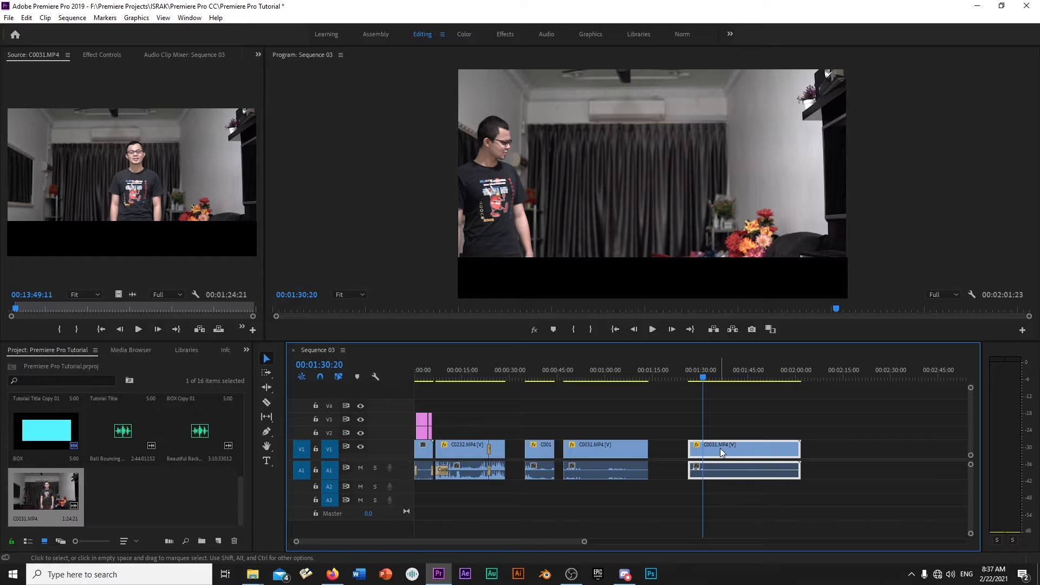
Move the second C0031.MP4 piece to tracks V2 and A2, overlapping the first piece from 00:00:52:14.
left_click_drag(720, 446, 724, 432)
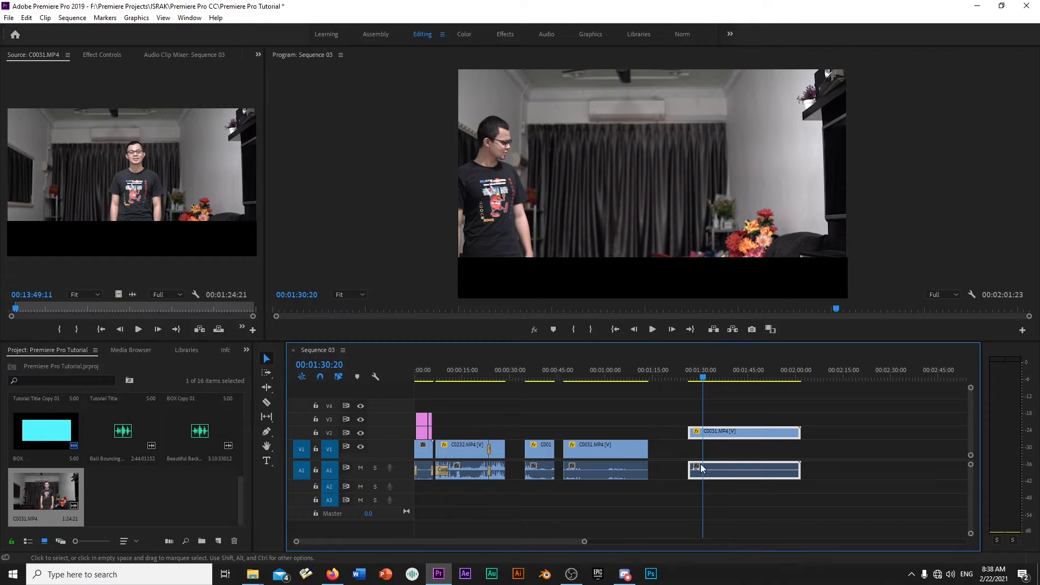
left_click_drag(719, 472, 716, 486)
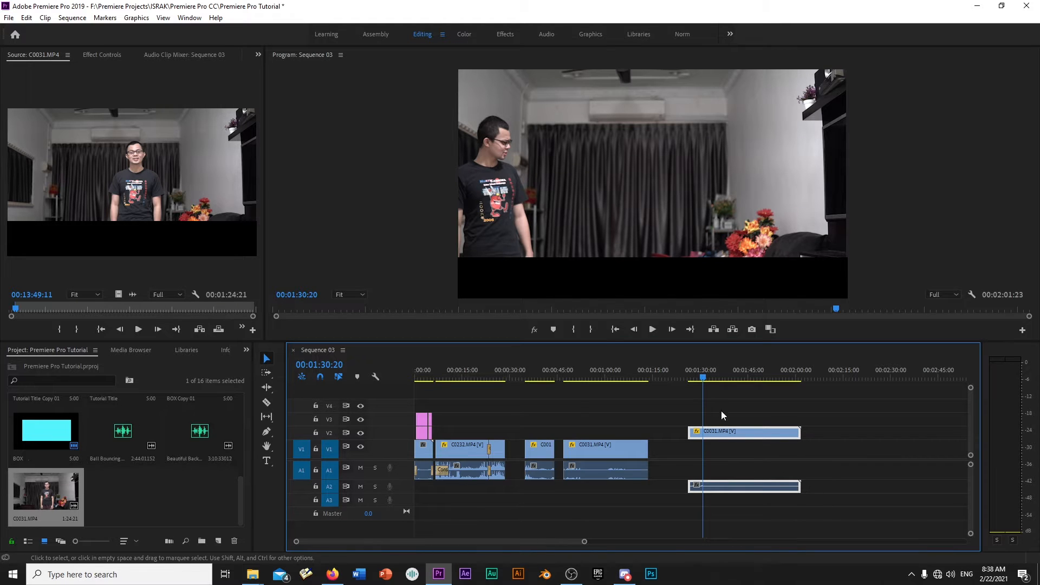
left_click(581, 373)
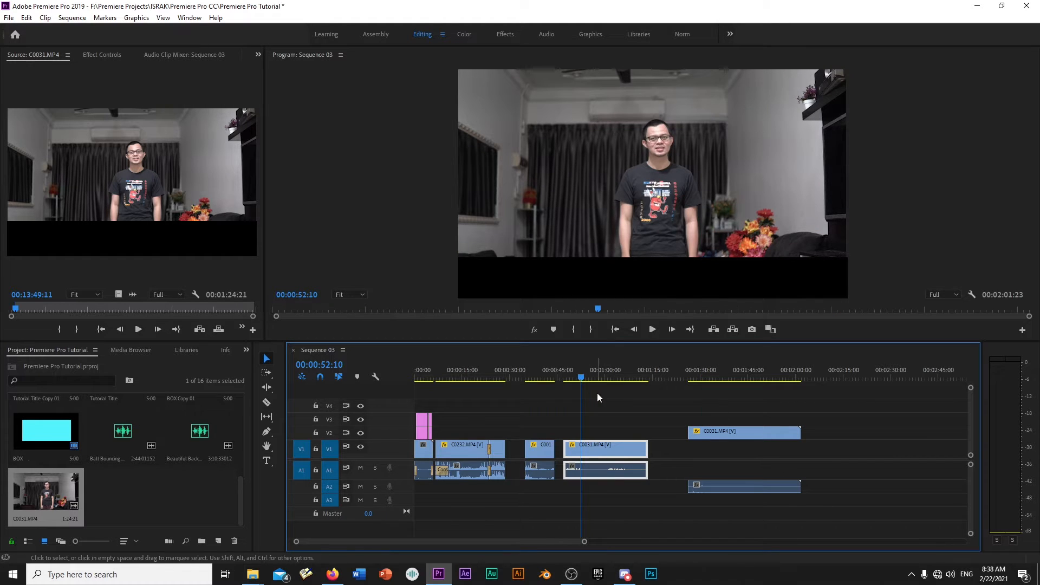
left_click_drag(584, 375, 583, 375)
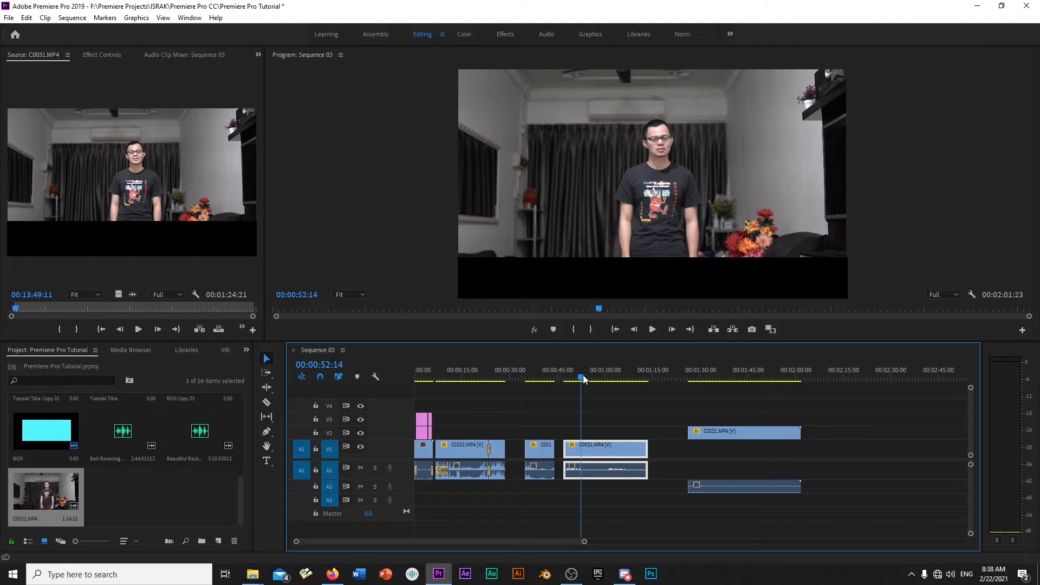
left_click_drag(714, 430, 607, 428)
Play the start of the overlap and trim the empty beginning off the V2 clip.
left_click_drag(589, 379, 573, 379)
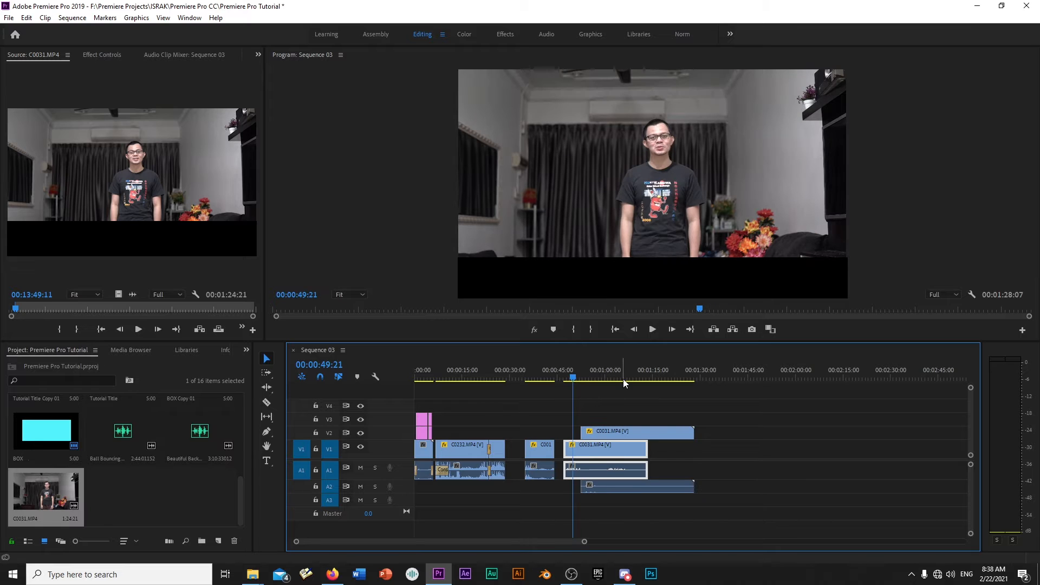
key("space")
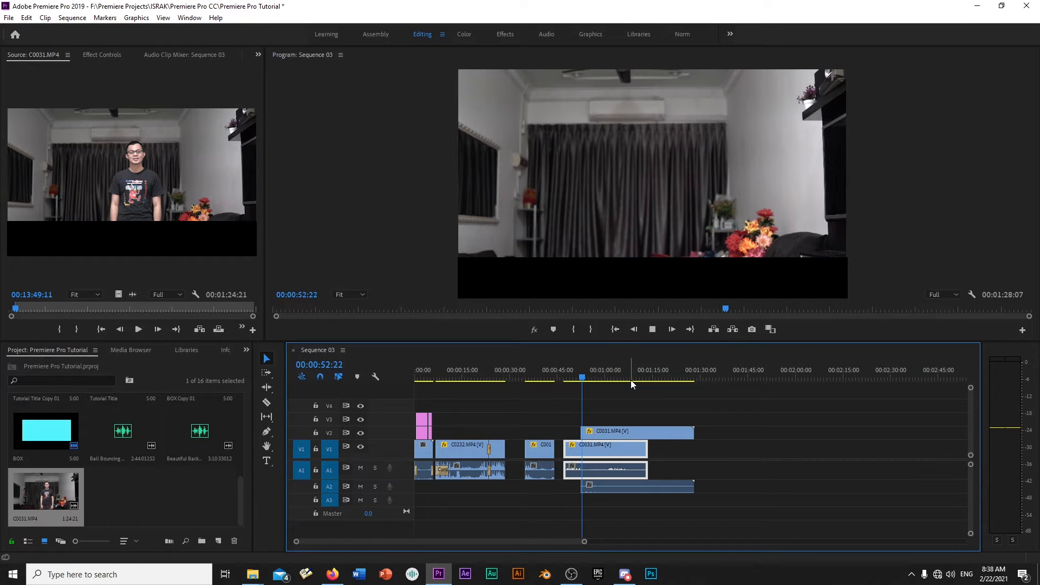
key("space")
left_click_drag(584, 431, 587, 431)
Shift the trimmed V2 clip and its audio earlier so they start at about 00:00:52 over the first take.
left_click(580, 375)
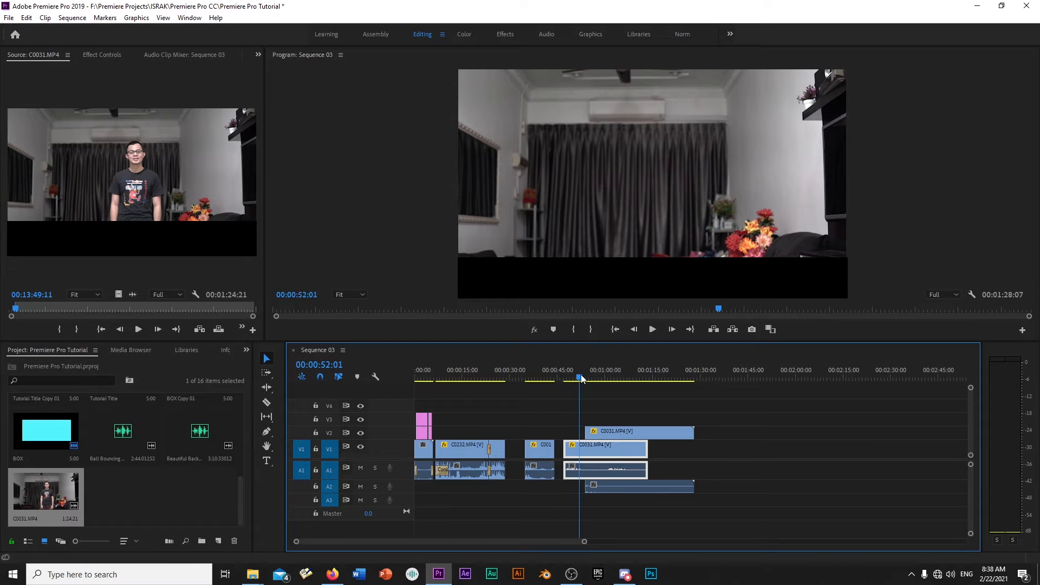
left_click_drag(581, 375, 580, 376)
key("equal")
key("equal")
key("equal")
left_click_drag(694, 372, 701, 372)
left_click_drag(752, 434, 712, 432)
left_click(670, 422)
Play the first take into the overlapping V2 clip to check the timing between both takes.
left_click(575, 379)
key("space")
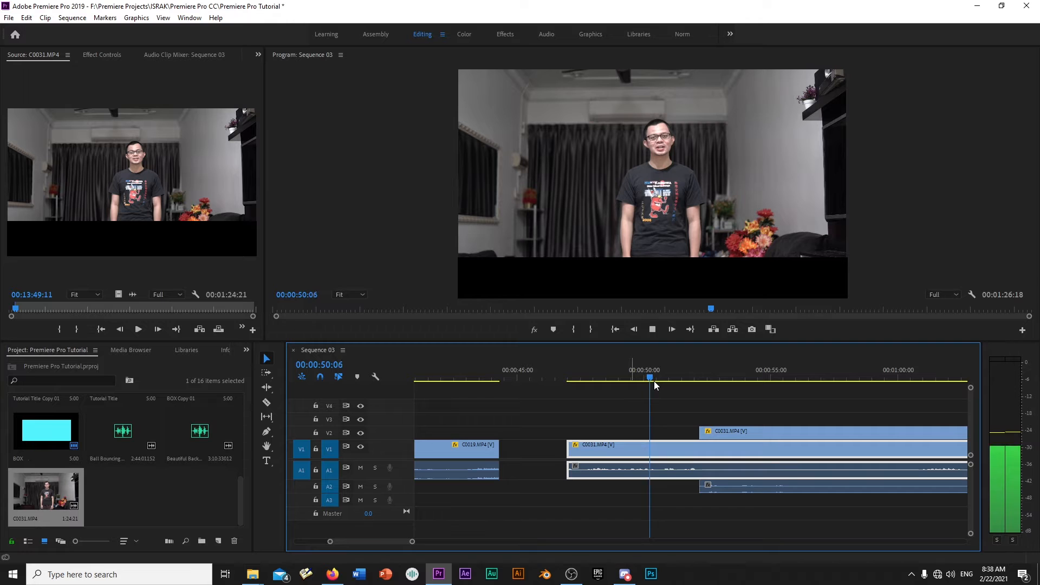
key("space")
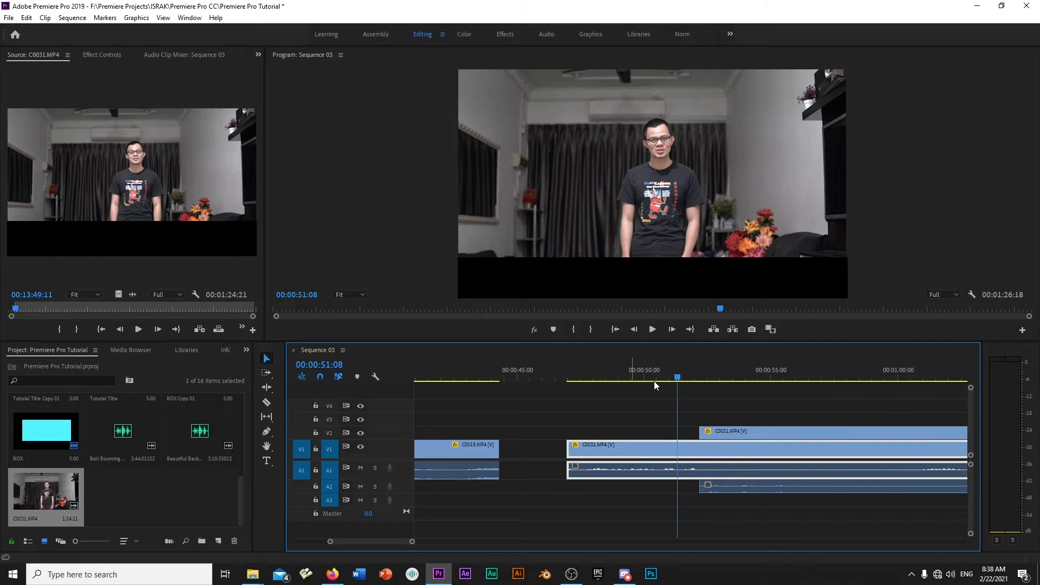
key("space")
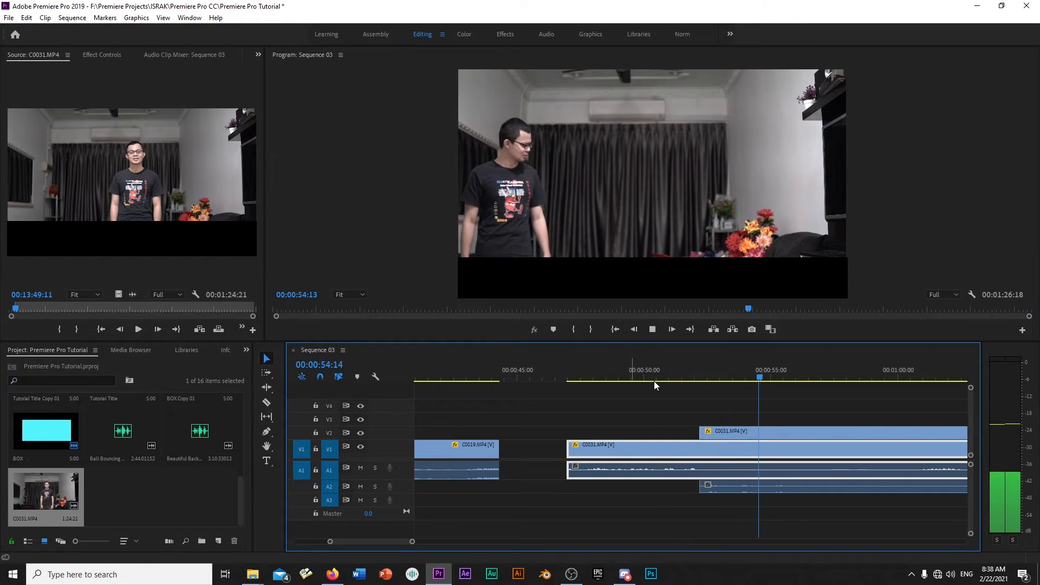
key("space")
left_click(750, 369)
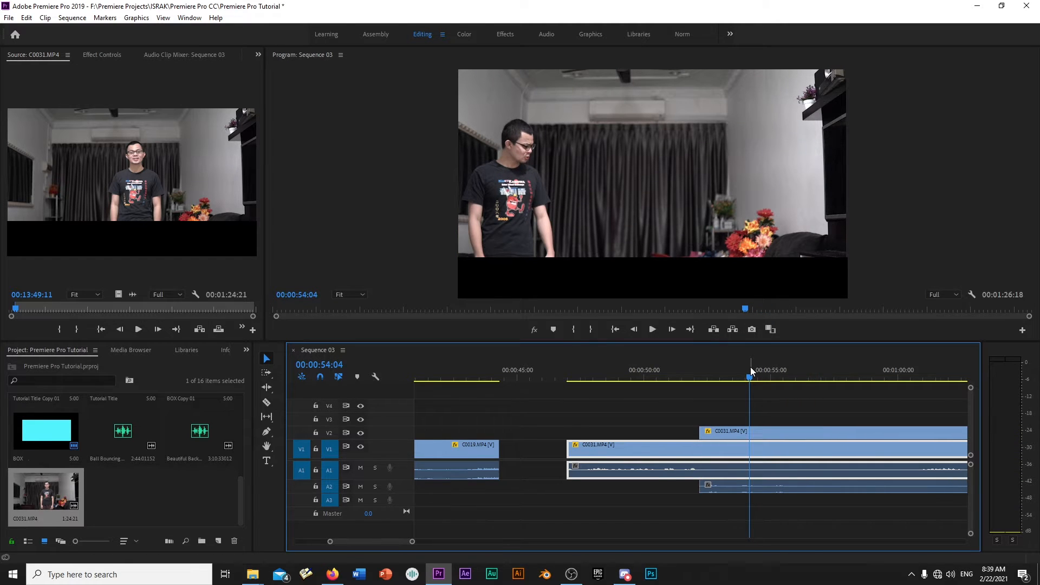
key("minus")
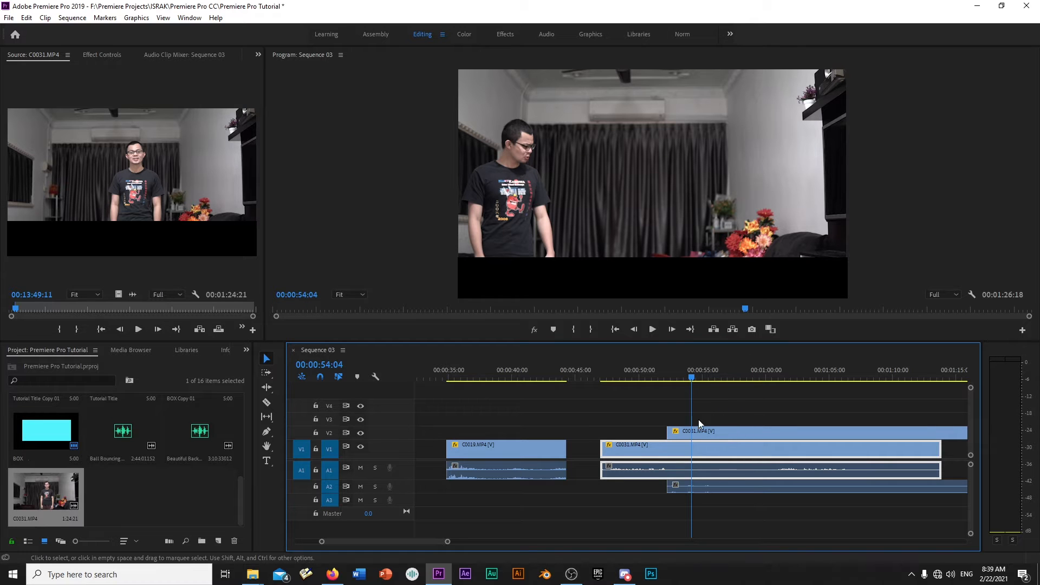
Draw a four-point Pen opacity mask on the V2 C0031.MP4 clip, enclosing the left-hand person from outside the frame to just left of centre.
left_click(711, 433)
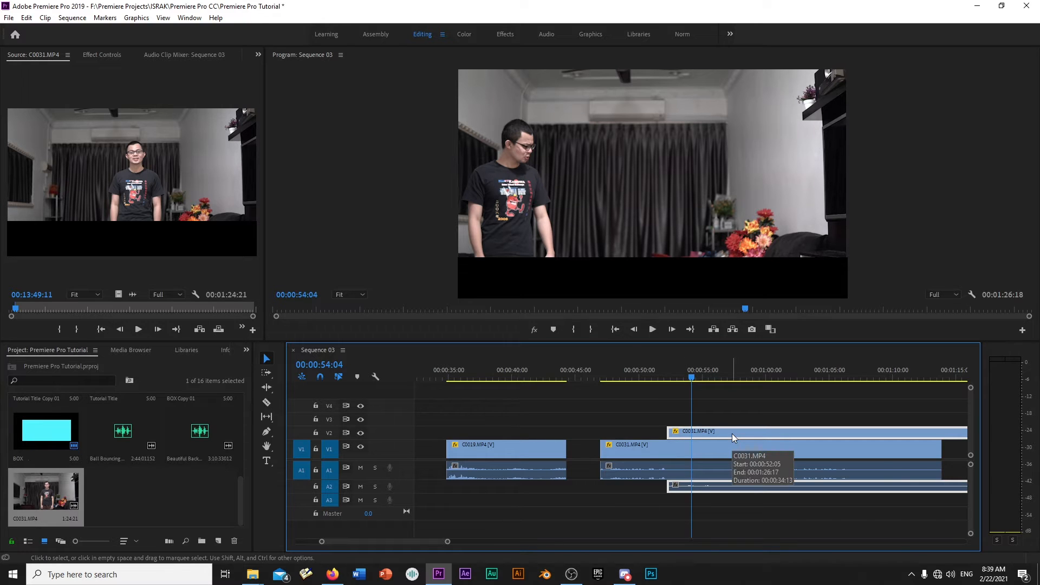
left_click(99, 54)
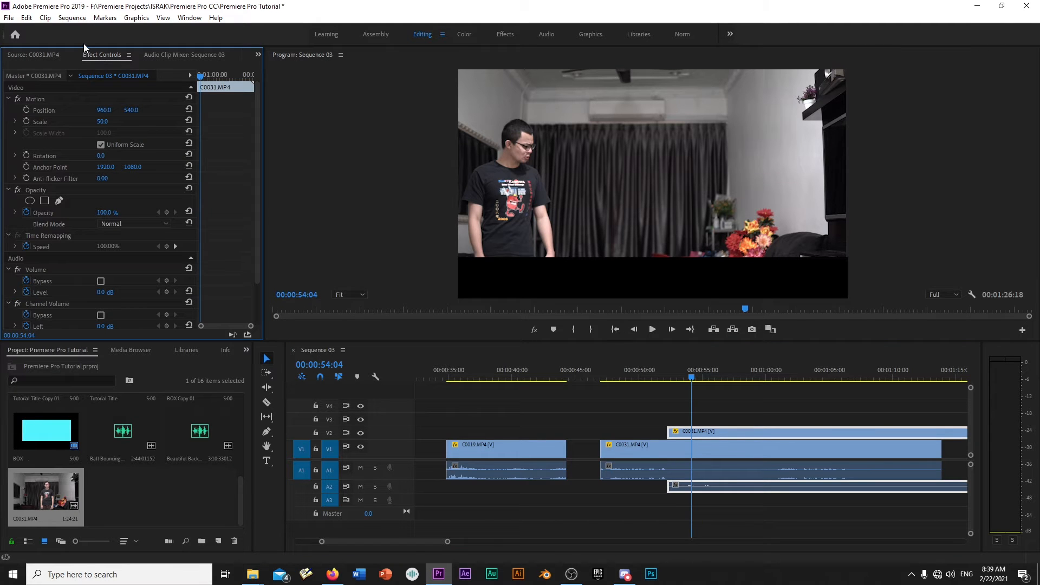
left_click(190, 21)
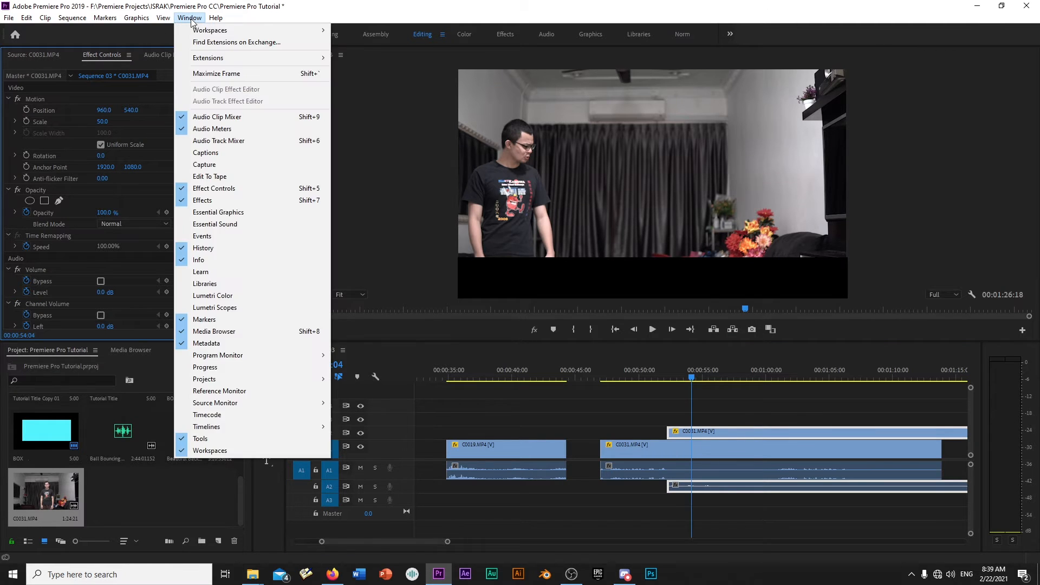
mouse_move(201, 30)
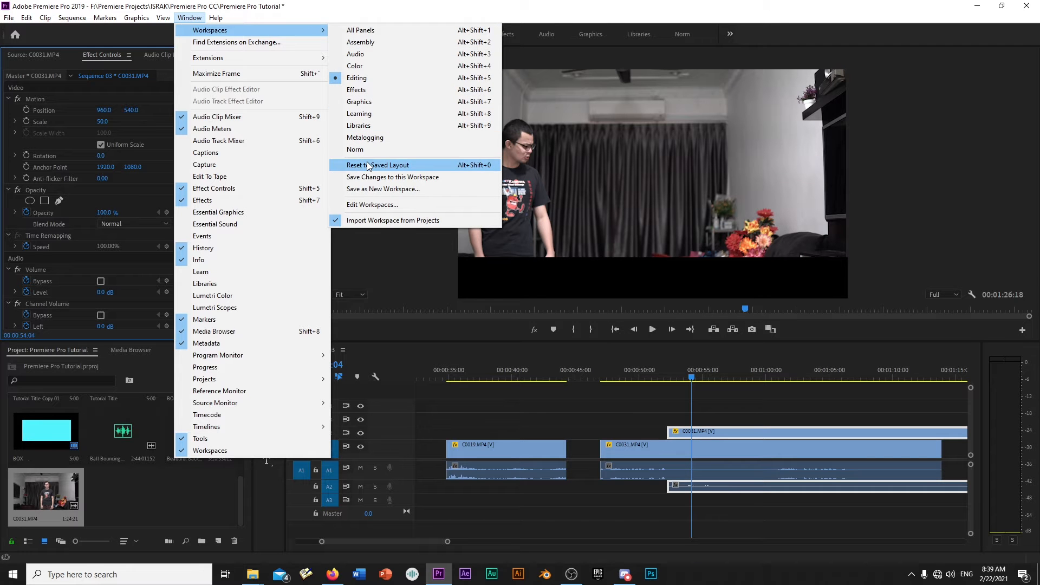
left_click(109, 57)
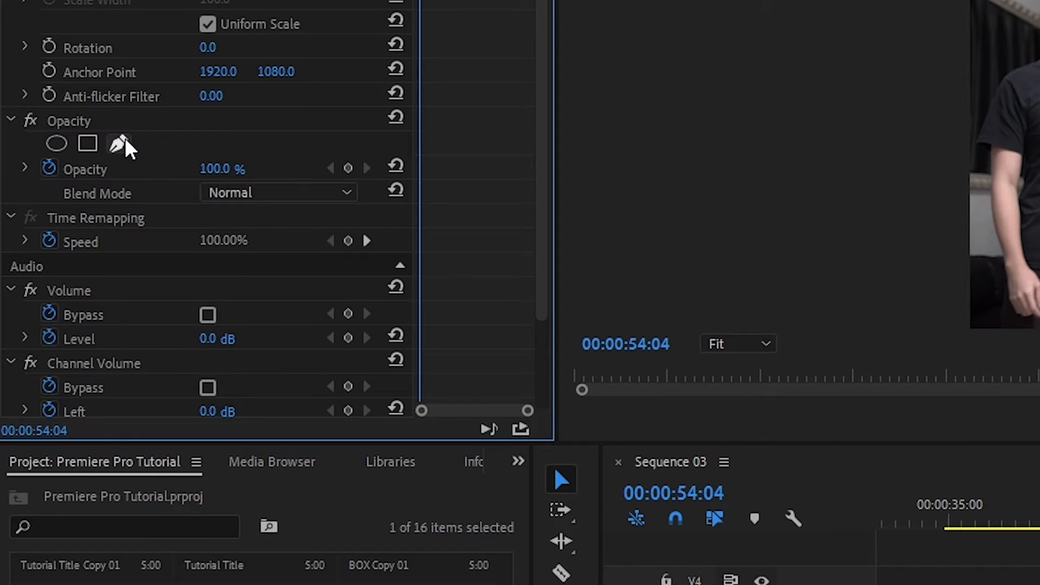
left_click(120, 144)
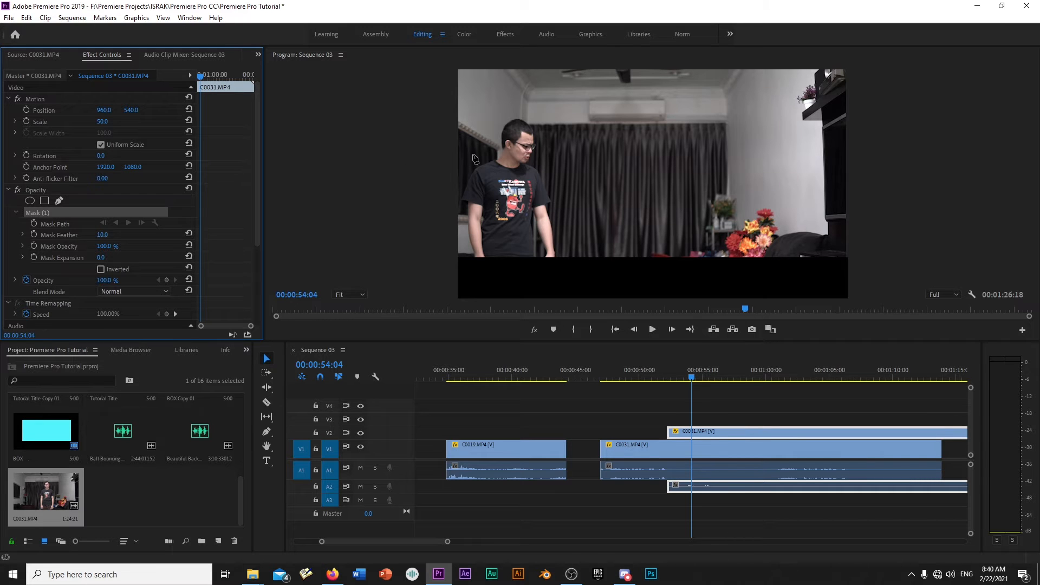
left_click(425, 72)
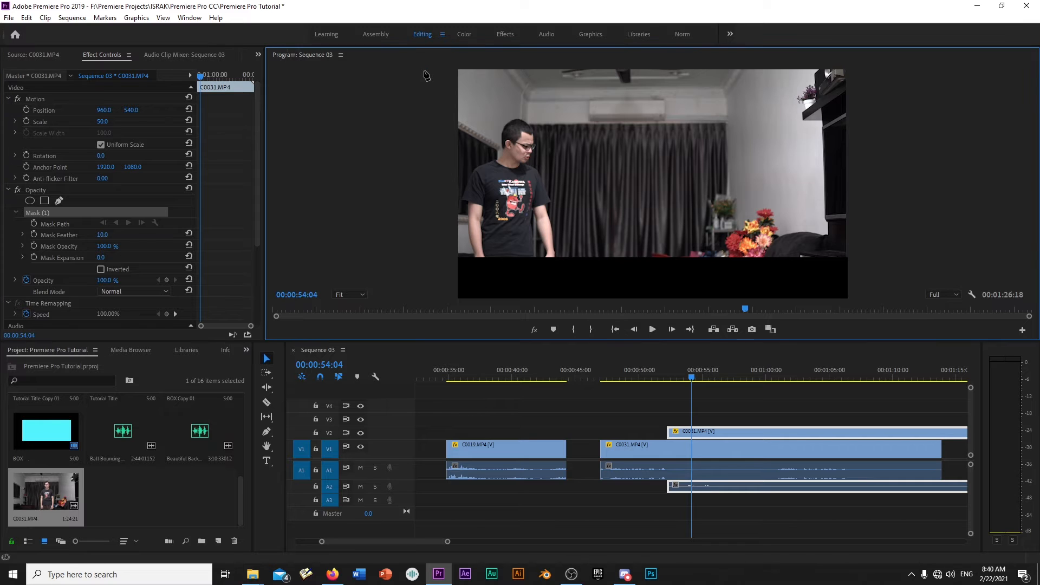
left_click(604, 72)
left_click(602, 258)
left_click(418, 287)
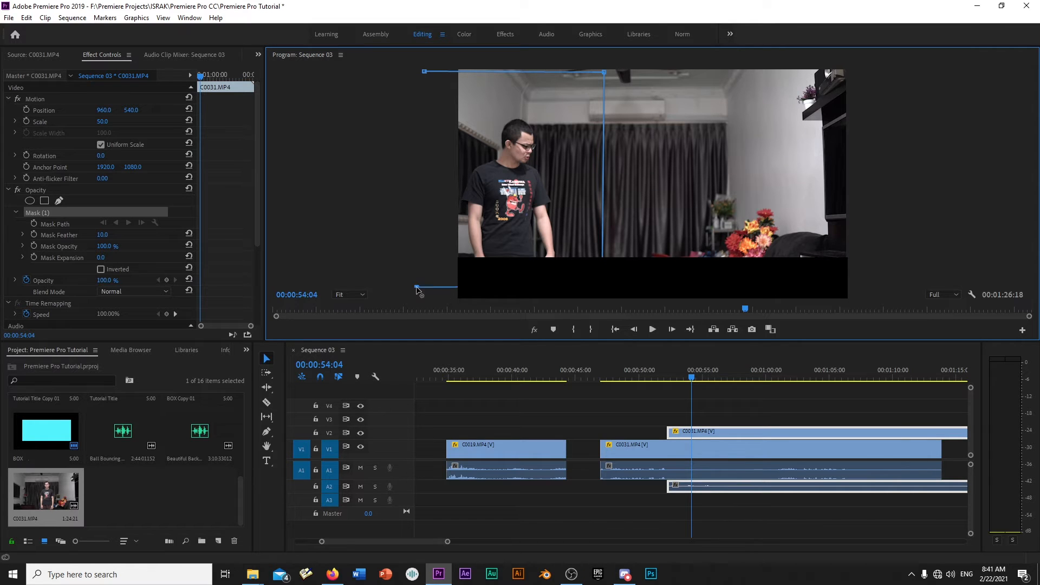
left_click(424, 71)
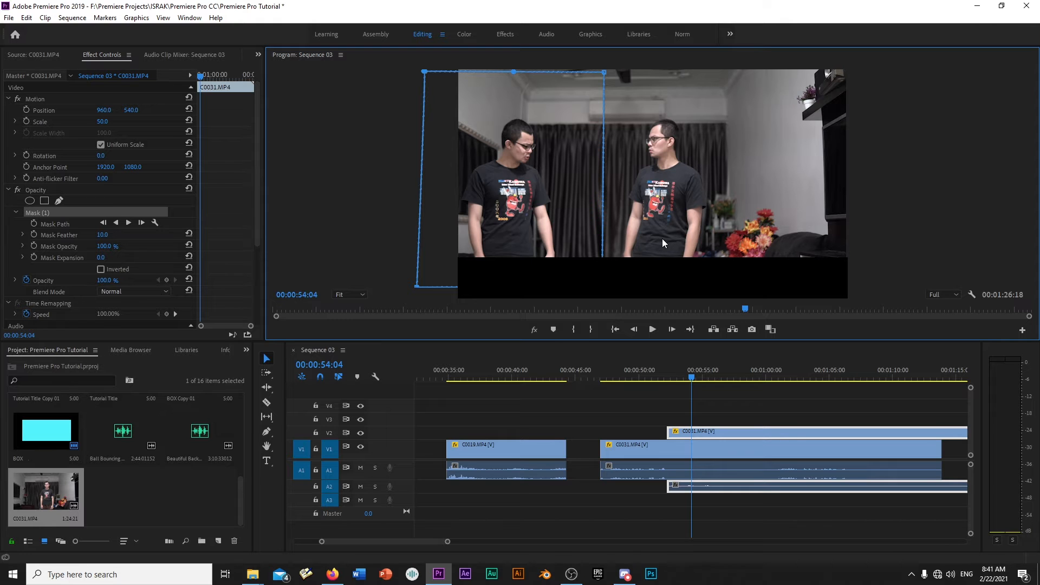
Play the sequence from 00:00:47:10 into the overlap to examine the two people and the mask edge between them.
left_click(607, 366)
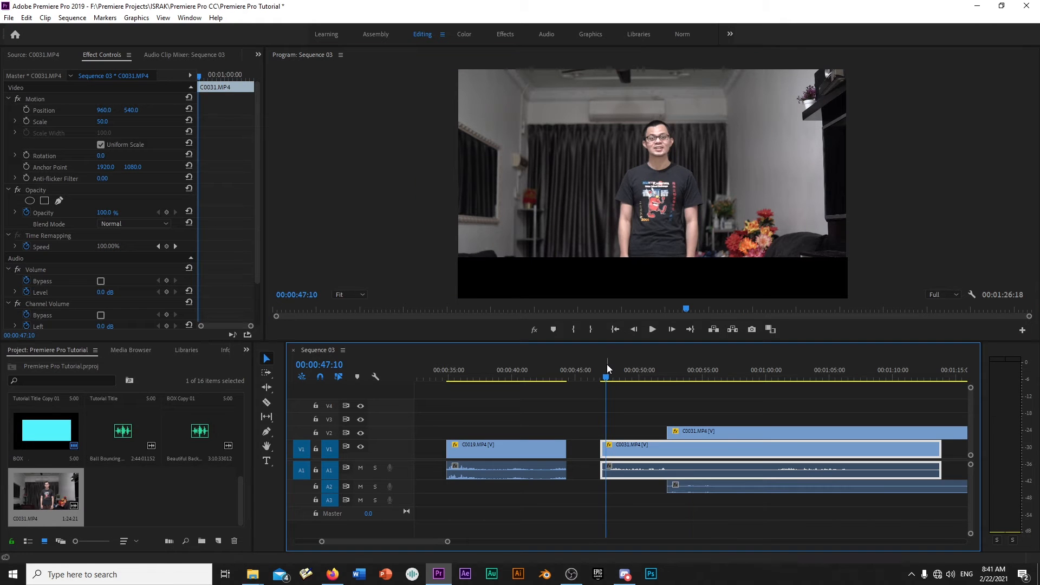
key("space")
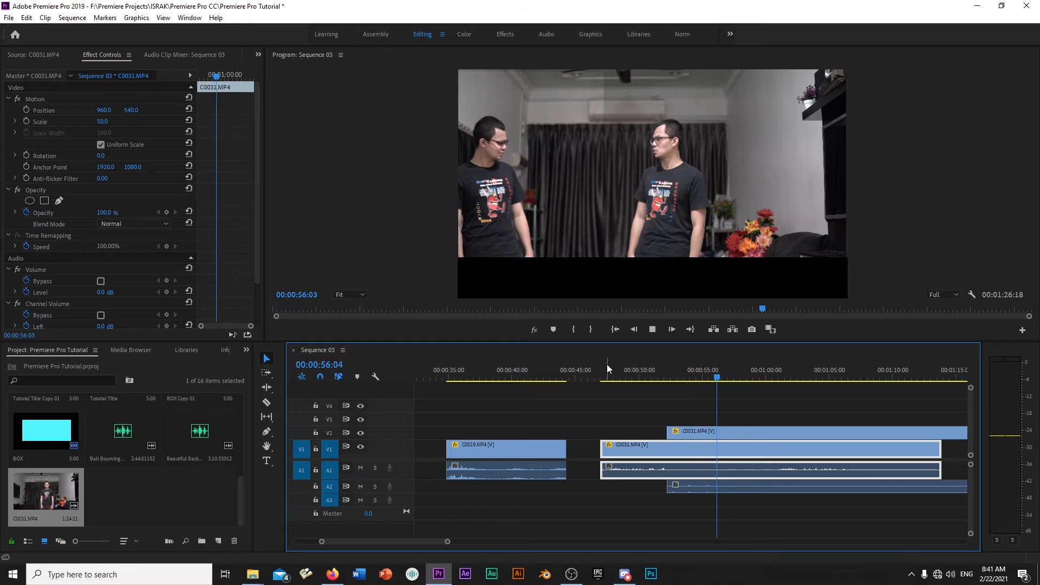
key("space")
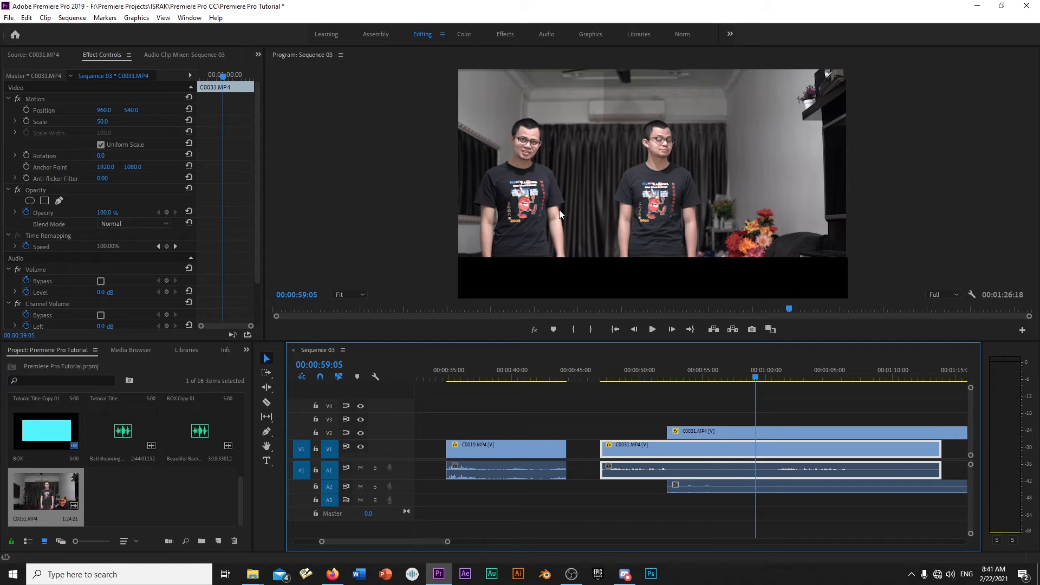
Set the Mask Feather of Mask (1) on the V2 clip to 416 to soften the seam between the takes.
left_click(696, 373)
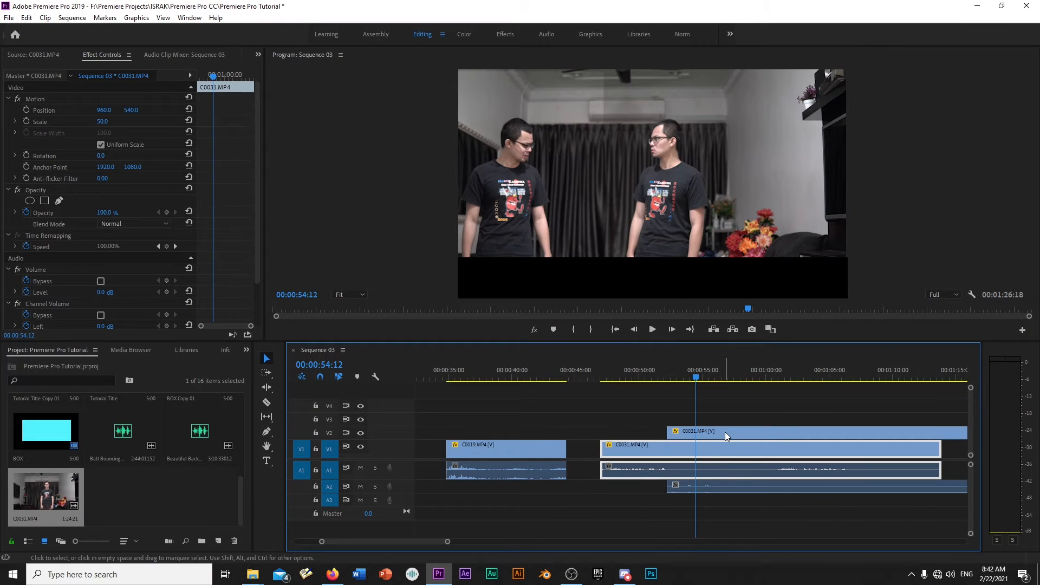
left_click(725, 432)
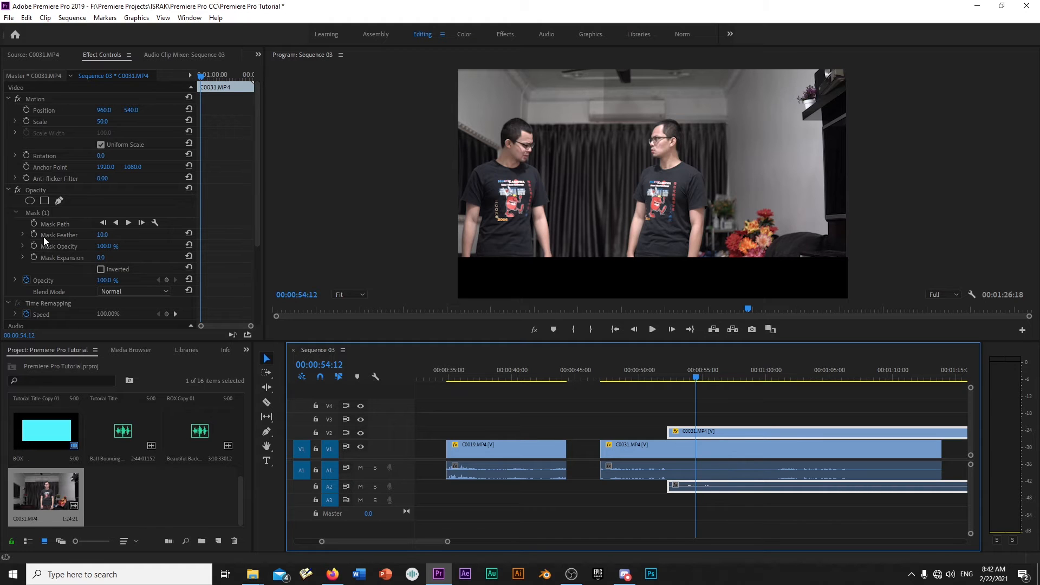
left_click(100, 235)
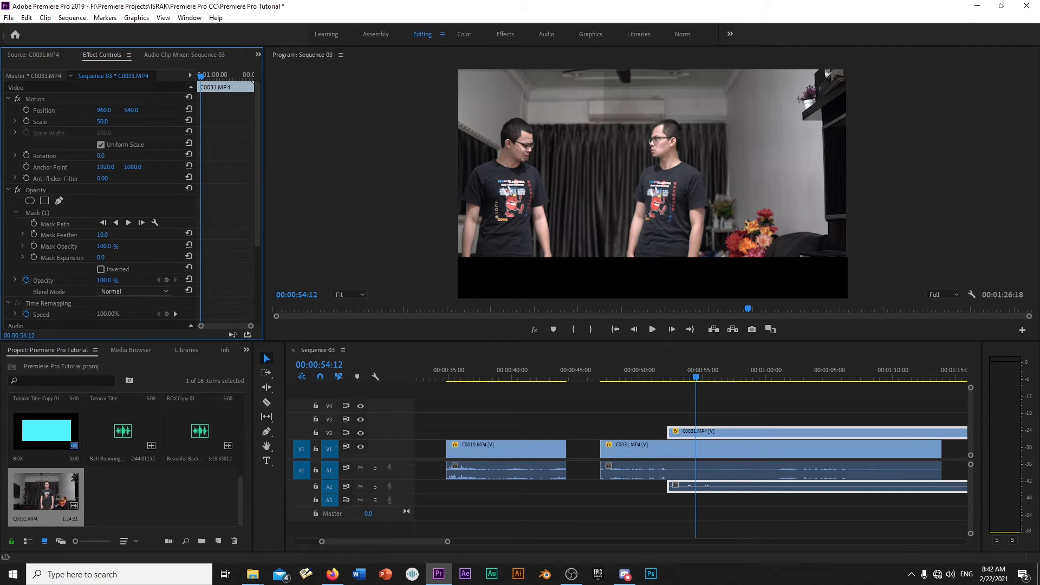
left_click_drag(102, 234, 135, 235)
left_click_drag(104, 234, 129, 247)
Play the overlap to check the feathered seam, and display the outline of Mask (1) on the V2 clip at 00:00:55:07.
left_click(616, 370)
key("space")
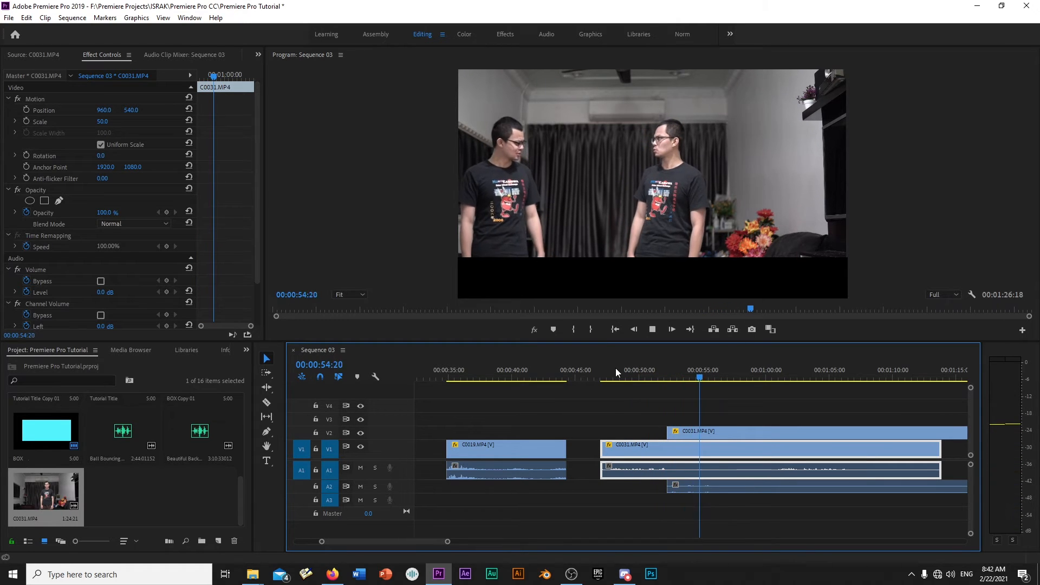
key("space")
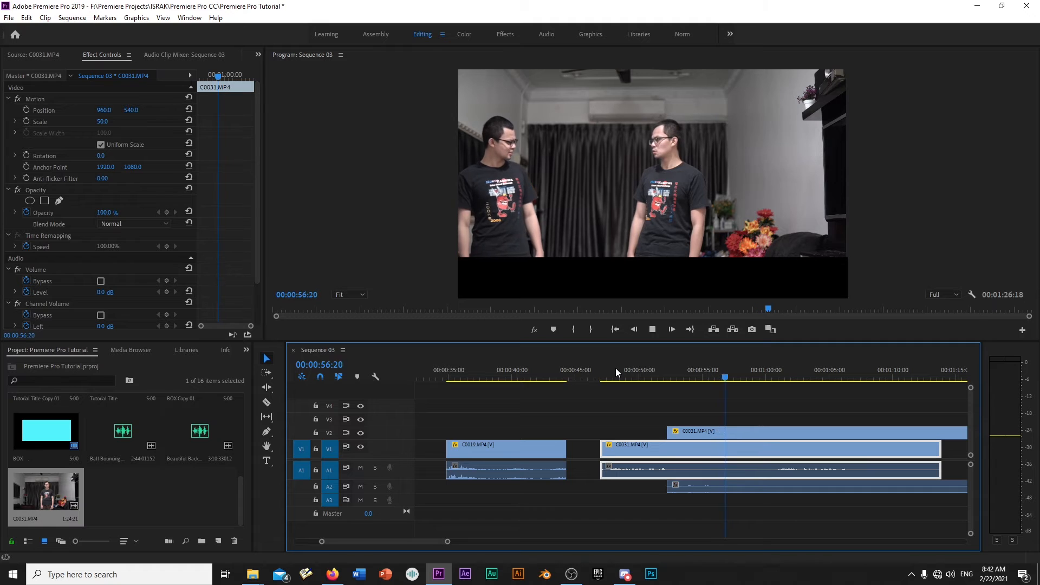
left_click(706, 376)
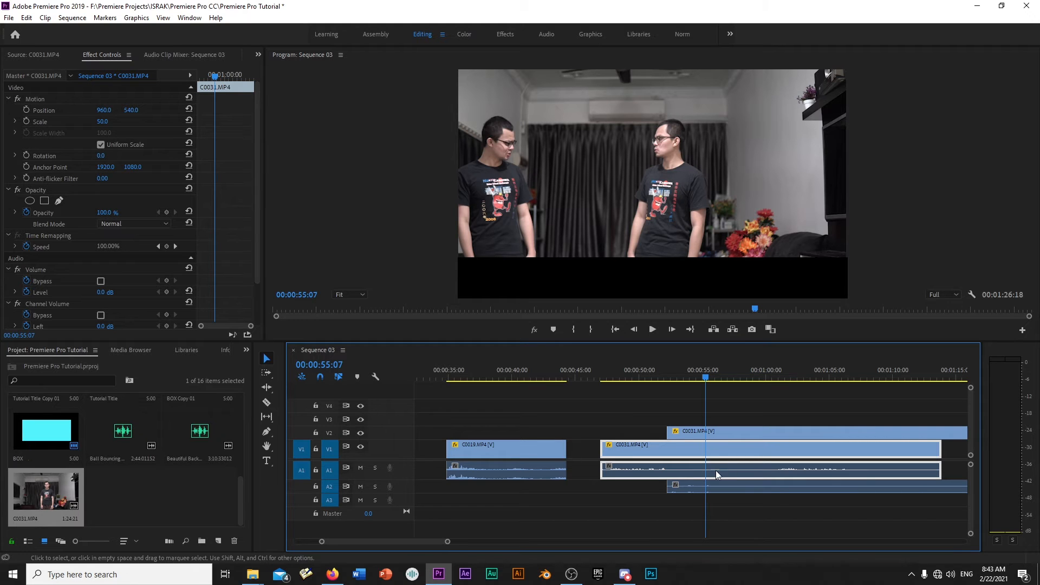
left_click(749, 433)
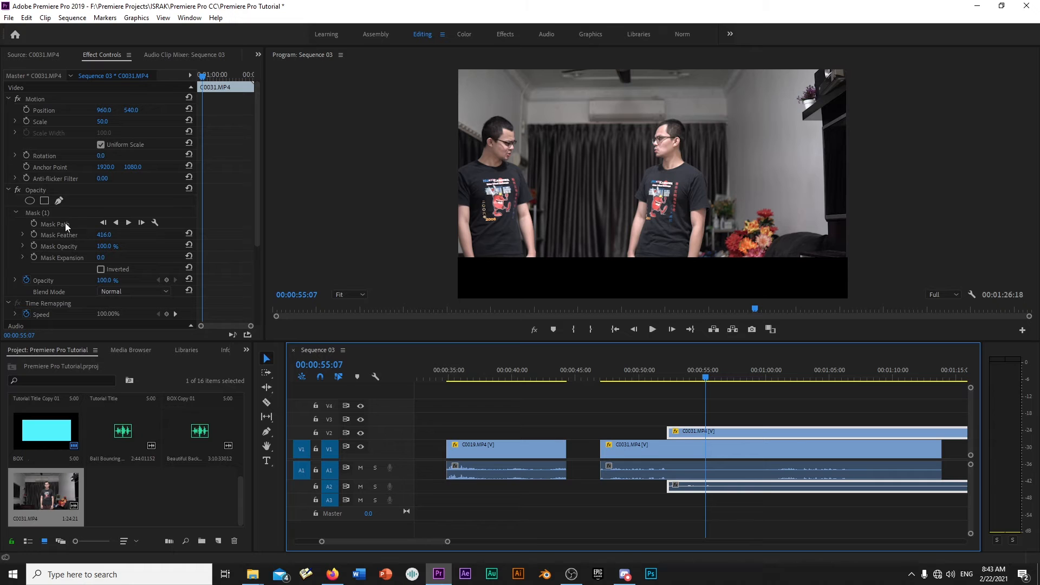
left_click(54, 212)
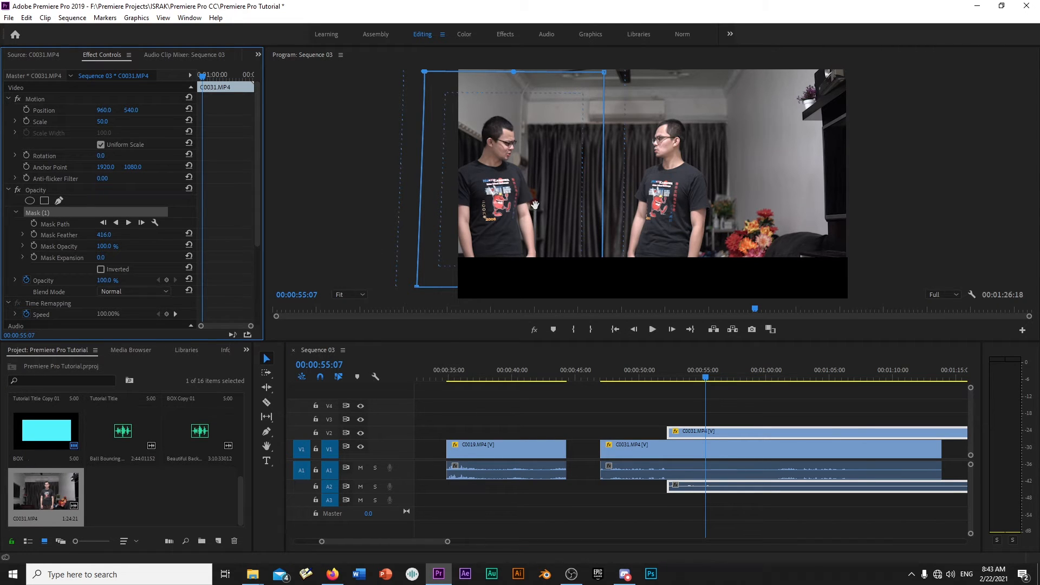
Play the start of the overlap from about 00:00:51:16 to check how the V2 take enters the frame.
left_click(661, 371)
key("space")
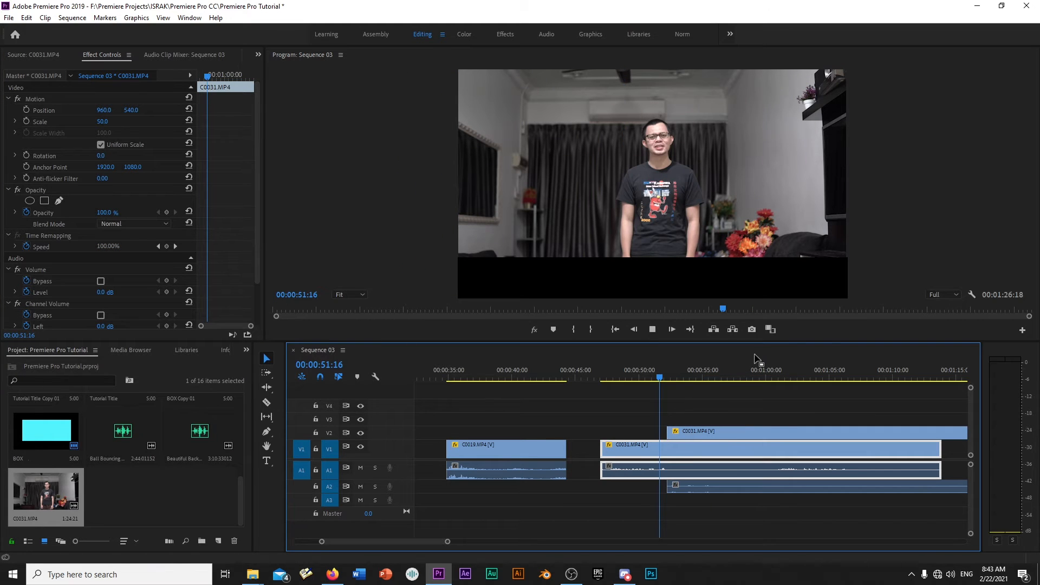
key("space")
left_click_drag(680, 378, 662, 377)
key("space")
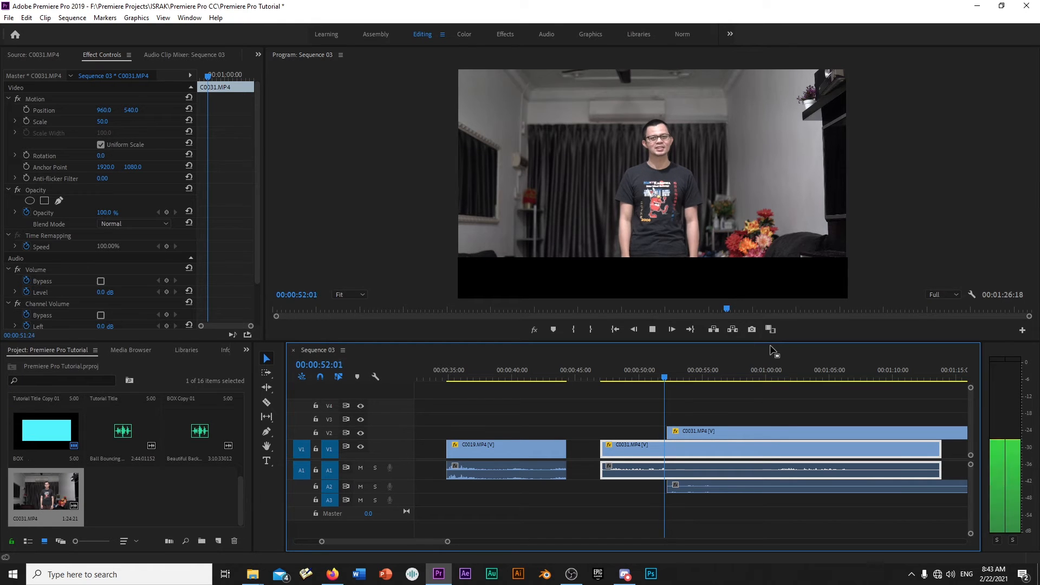
key("space")
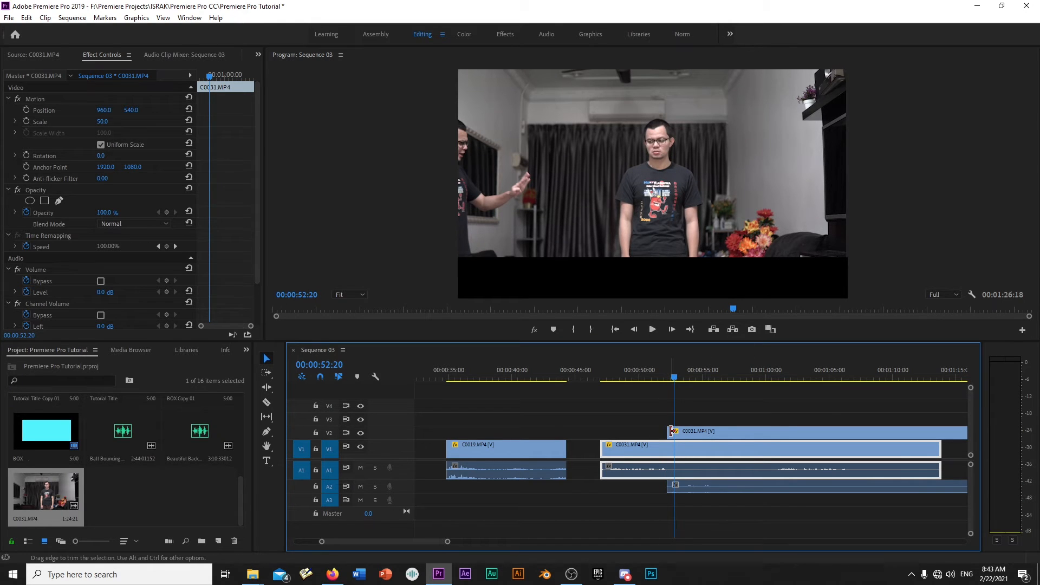
Apply the default transitions to the start of the V2 clip and its audio, and shorten the video Cross Dissolve.
right_click(671, 431)
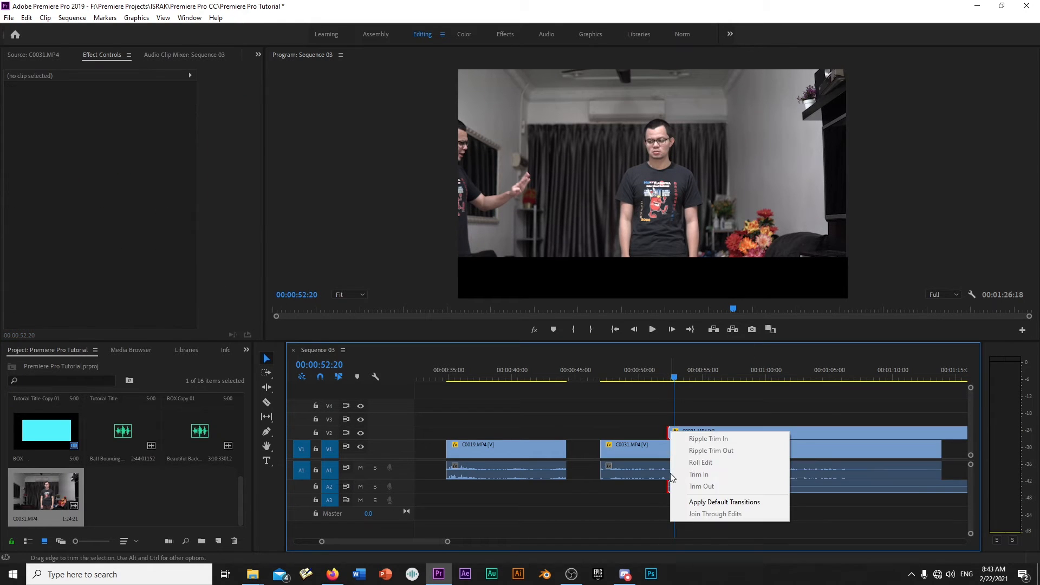
left_click(693, 502)
left_click_drag(682, 432, 670, 432)
Play through the Cross Dissolve at the start of the V2 clip to check how the second person fades in.
left_click(664, 366)
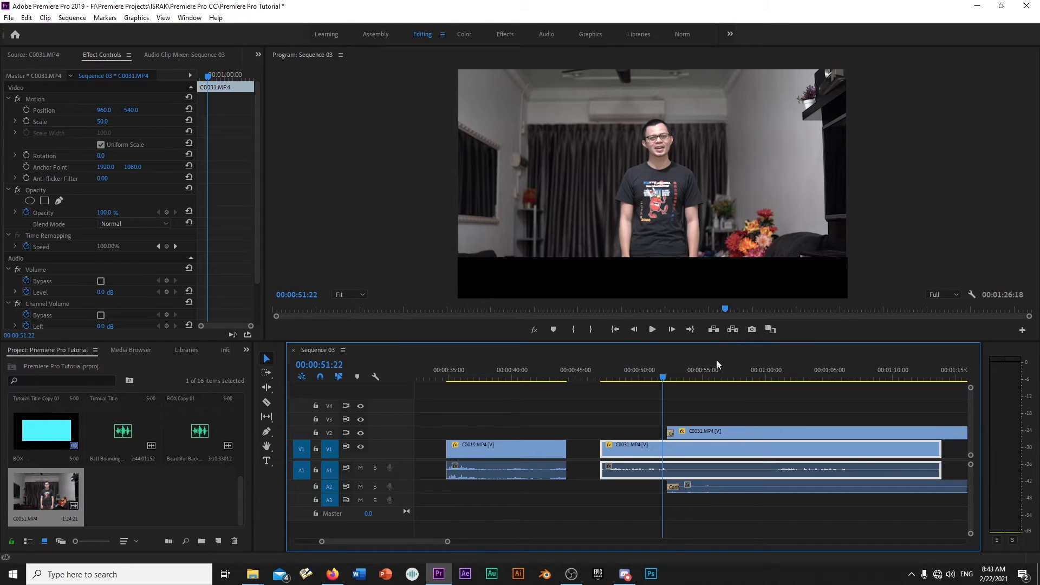
key("space")
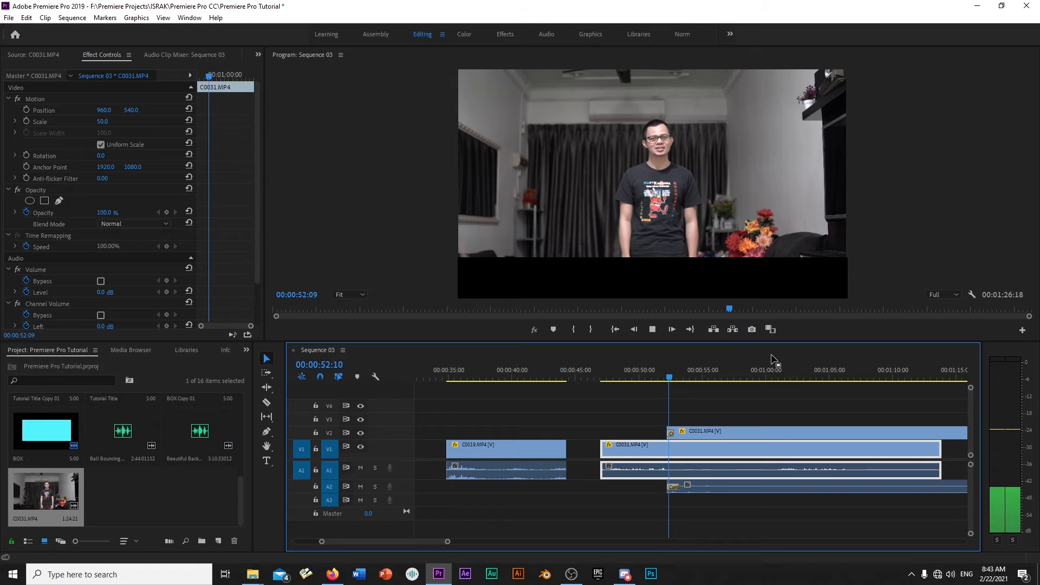
key("space")
key("equal")
key("equal")
left_click_drag(646, 435, 616, 435)
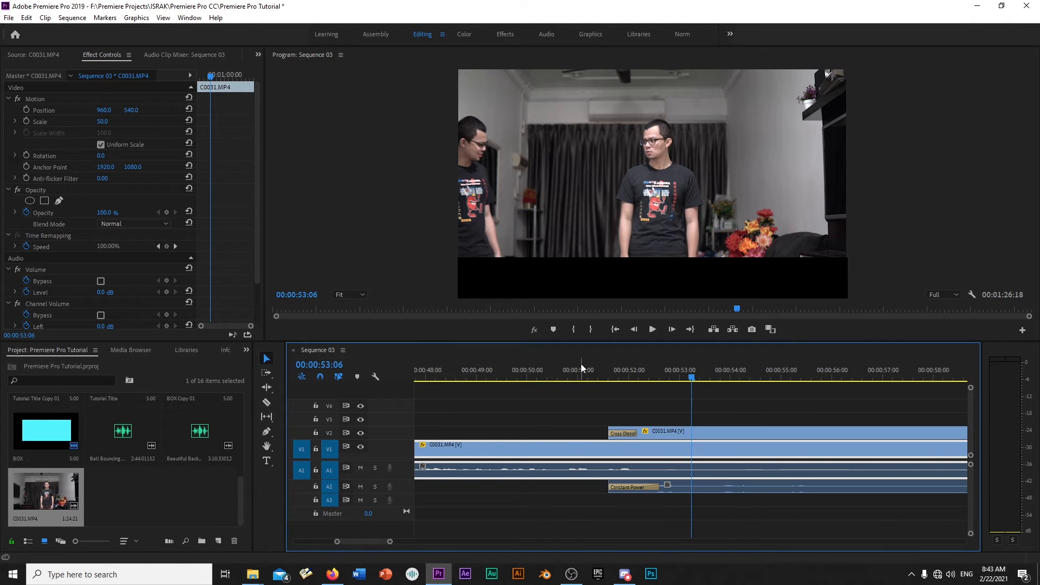
left_click(582, 370)
key("space")
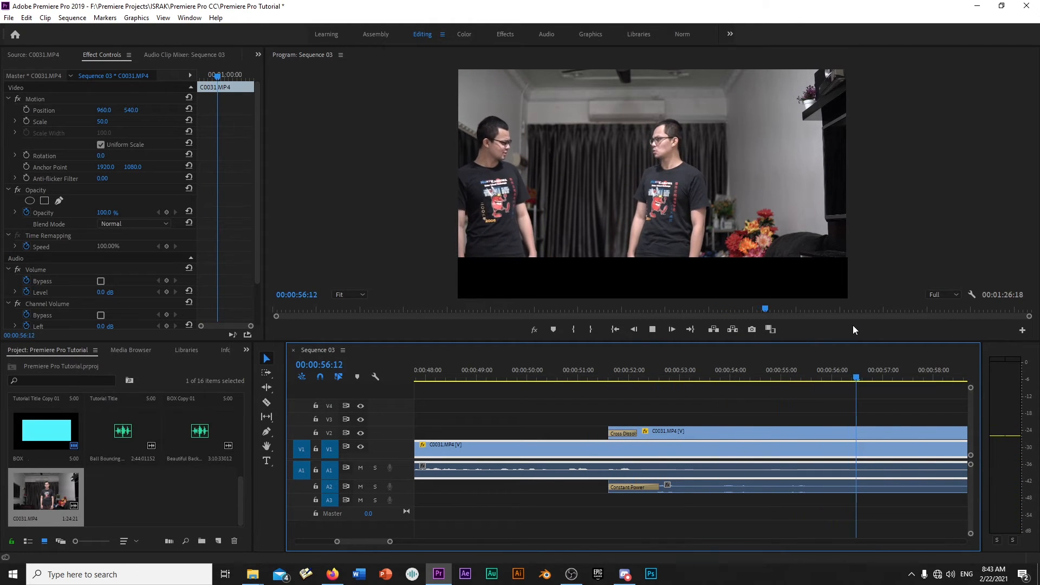
Save the project and move the playhead to 00:00:50:04, before the overlap begins.
left_click(627, 372)
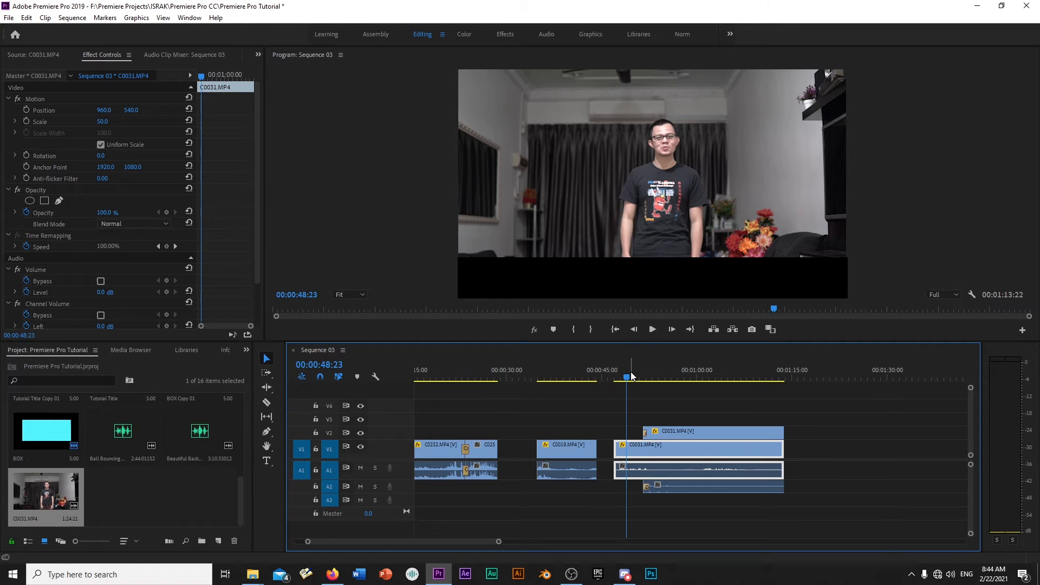
key("ctrl+s")
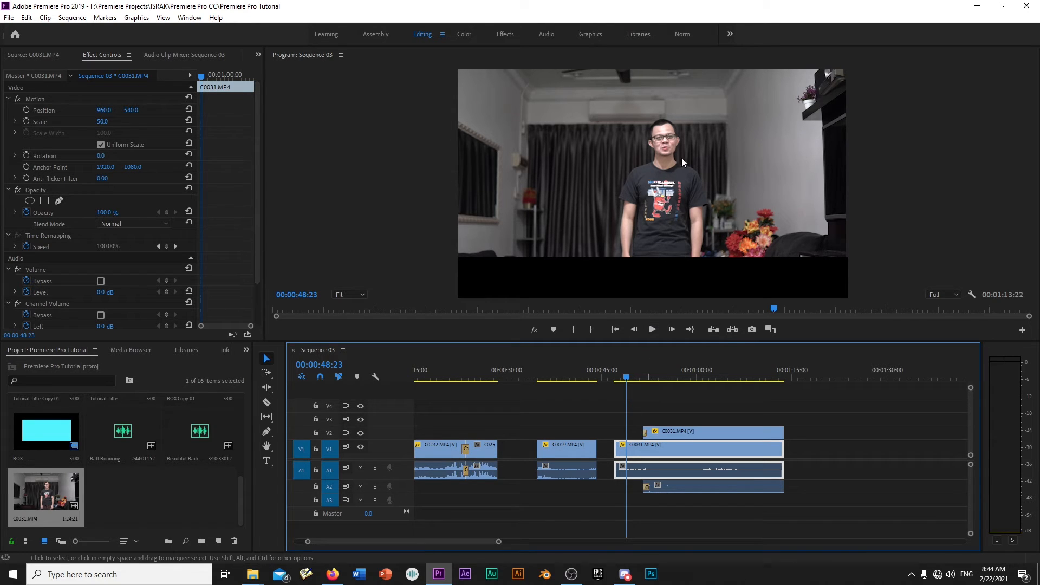
left_click(635, 378)
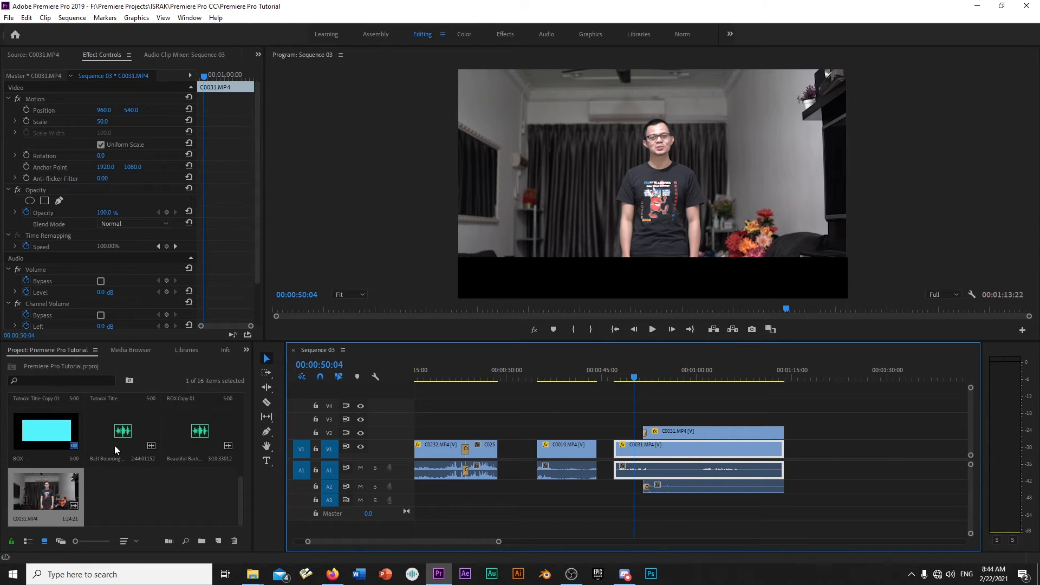
Search the effects library for "gaussian blur" and apply the Gaussian Blur video effect to the C0031.MP4 clip on V1.
left_click(246, 350)
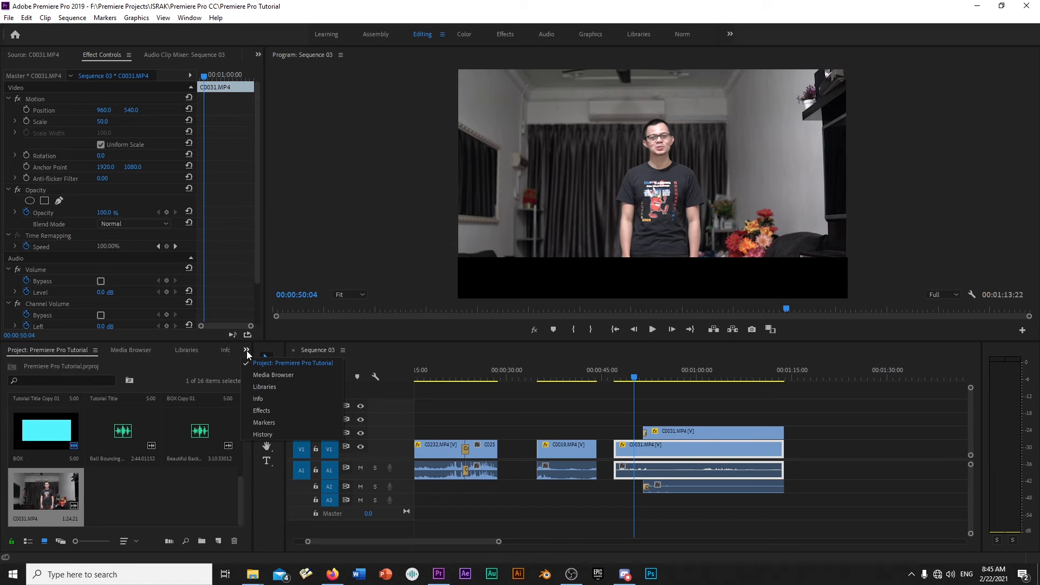
left_click(273, 412)
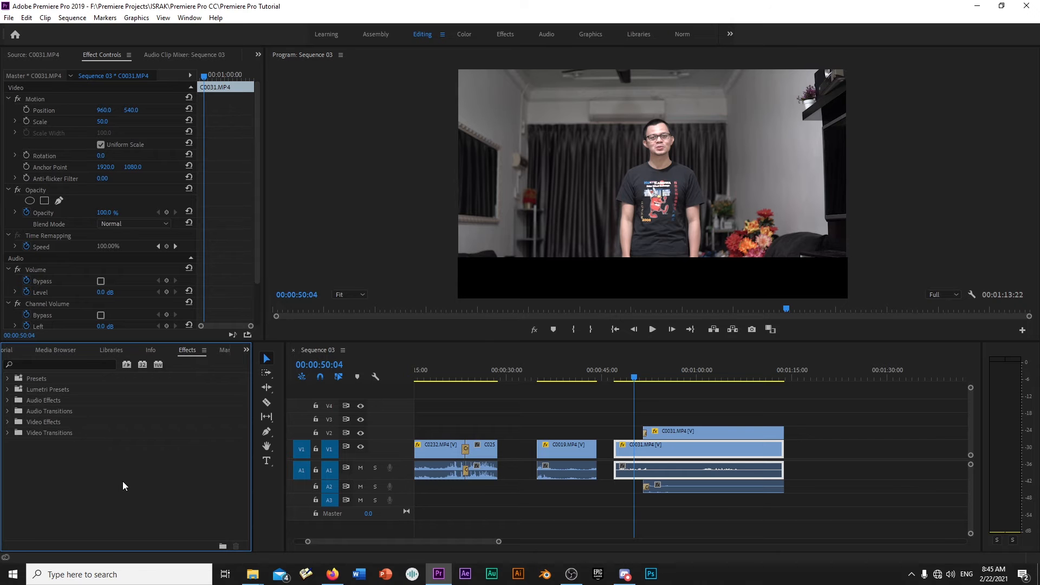
left_click(33, 364)
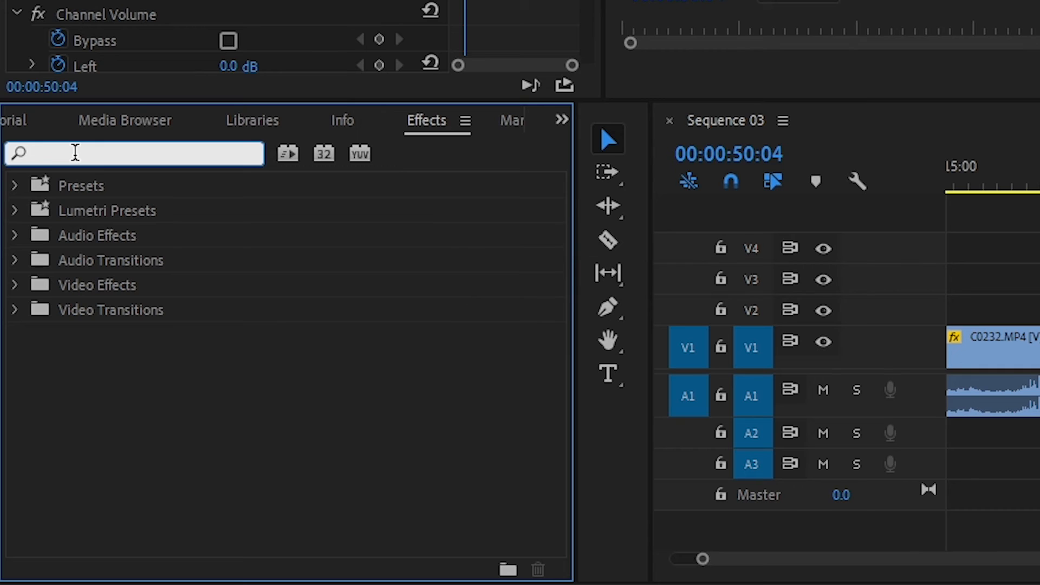
type("gaus")
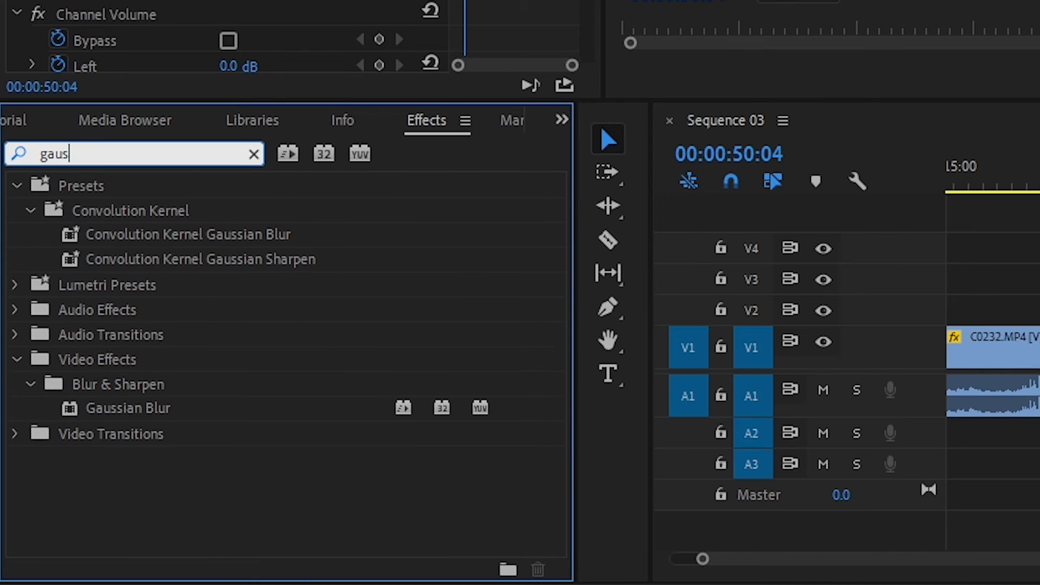
type("sian blur")
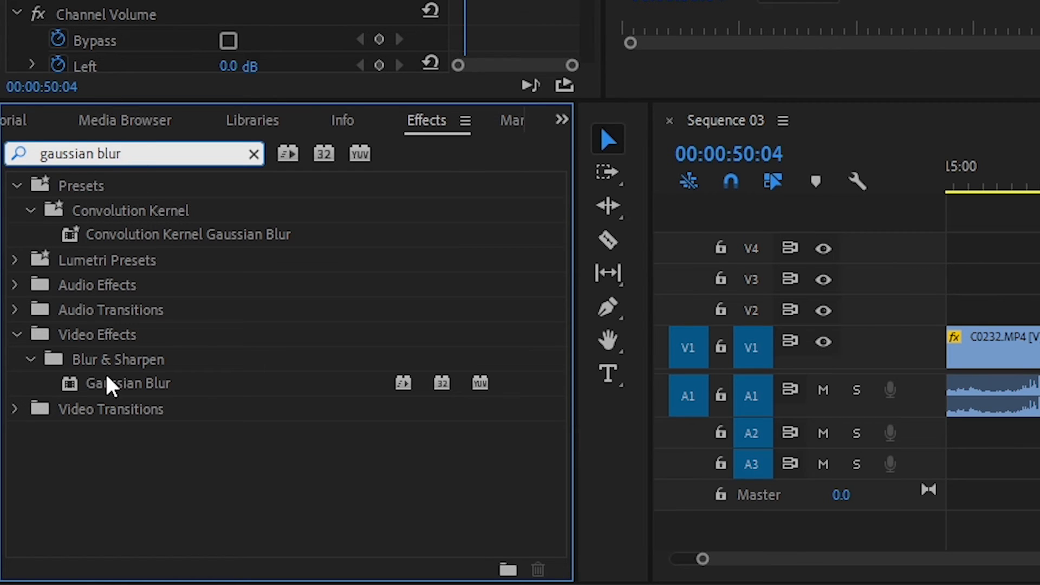
left_click(134, 384)
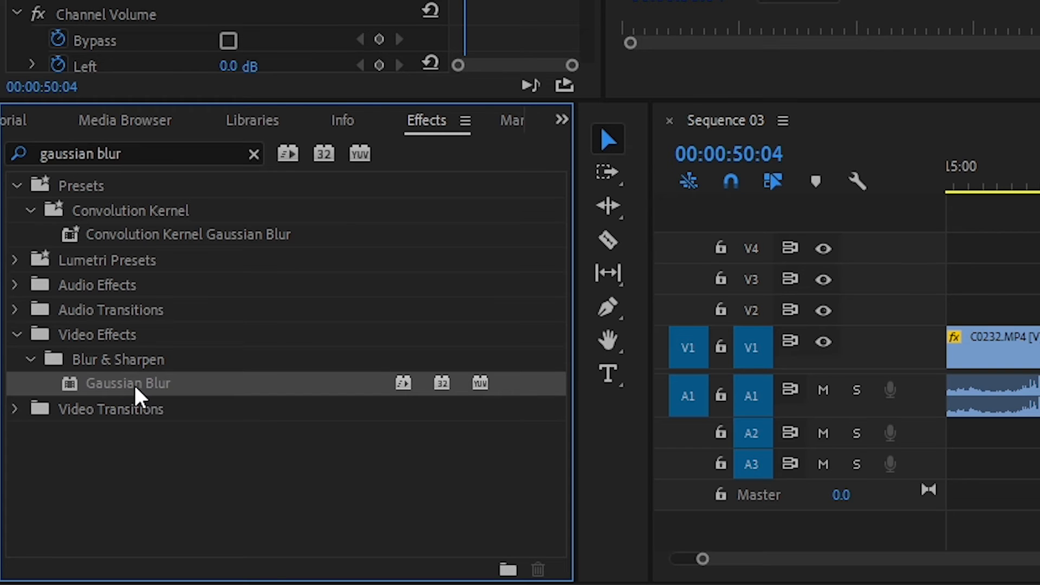
left_click_drag(134, 385, 749, 345)
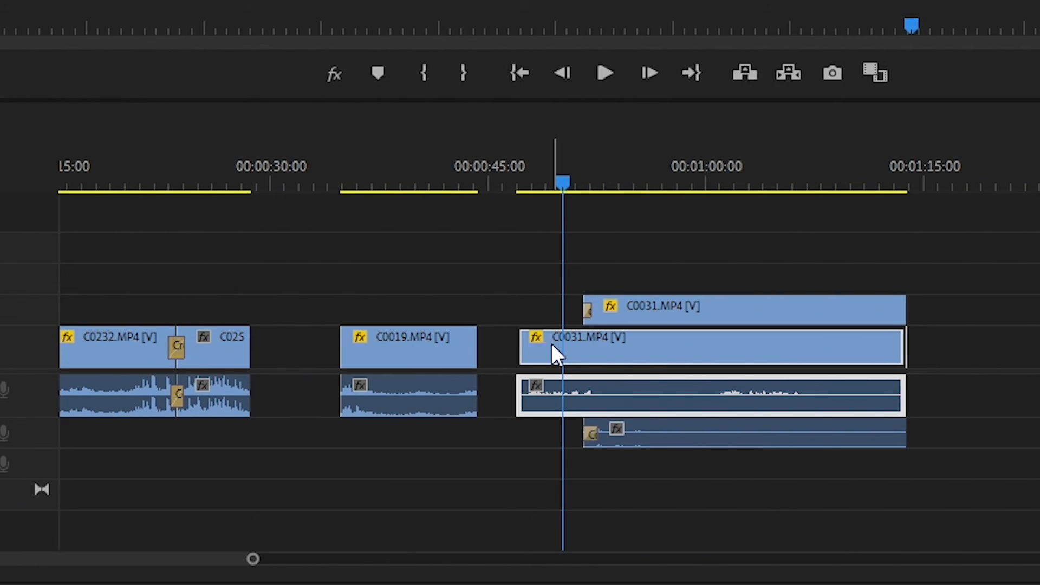
left_click_drag(553, 345, 552, 339)
Move the playhead to 00:00:47:16 and set the V1 clip's Gaussian Blur Blurriness to 100.
left_click(529, 179)
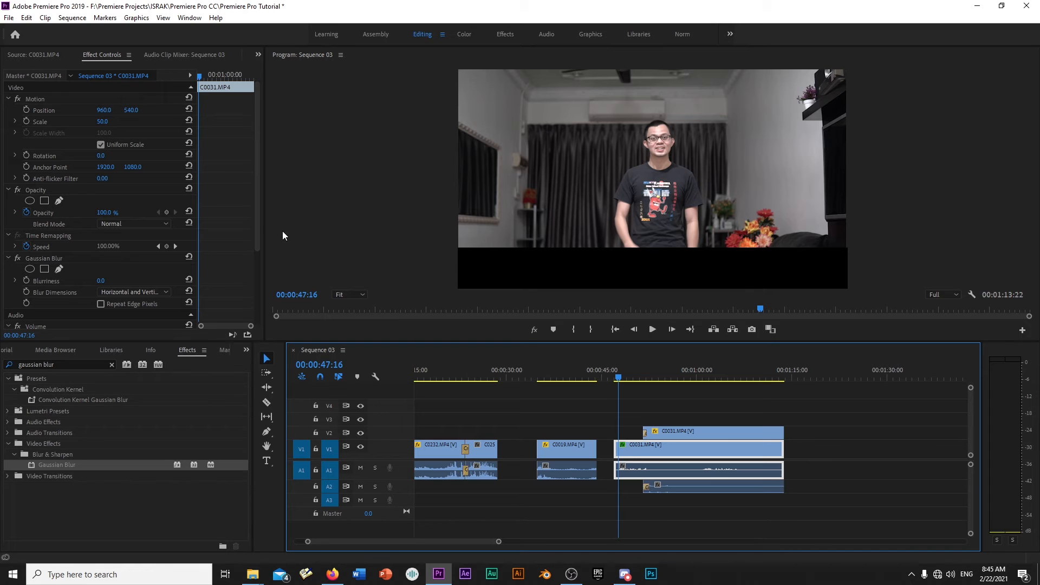
scroll(257, 222, "down", 3)
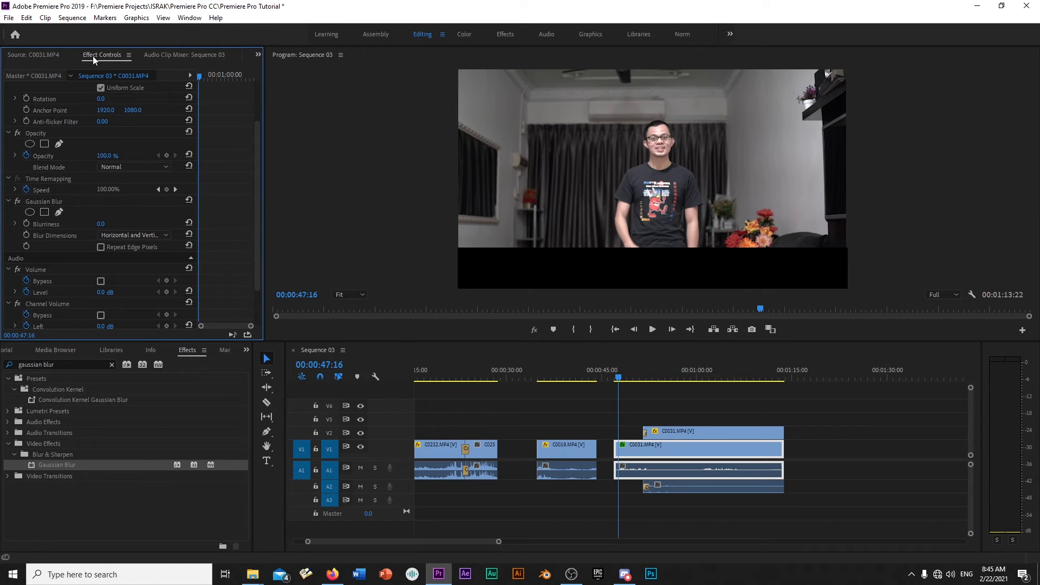
left_click(644, 449)
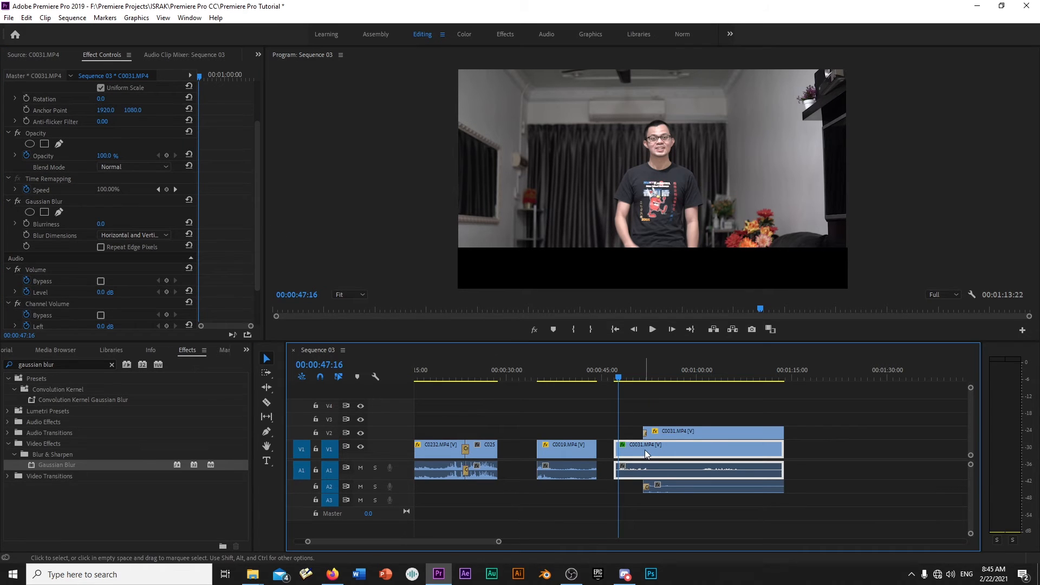
scroll(254, 205, "down", 1)
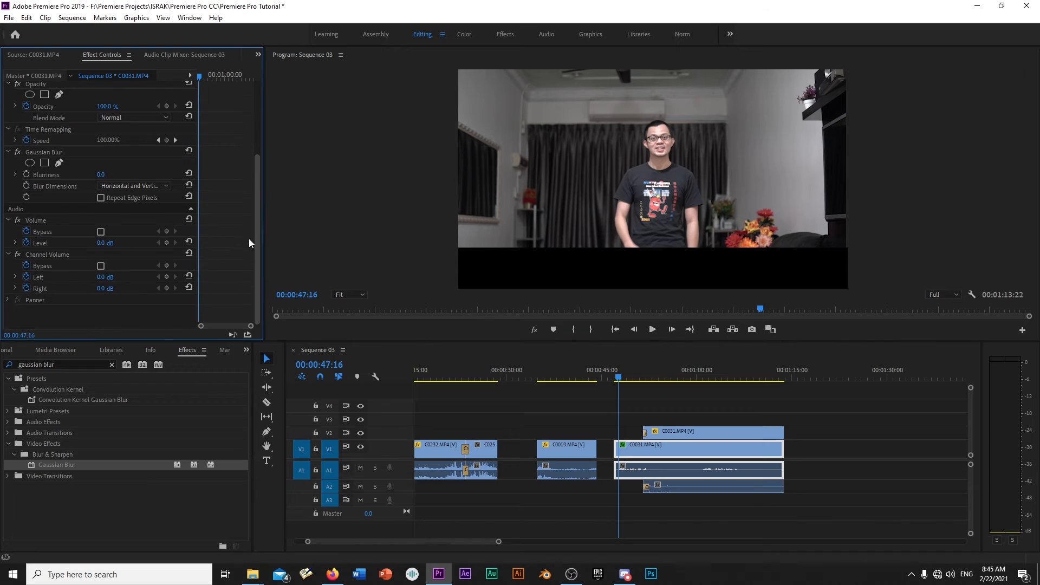
scroll(256, 191, "up", 1)
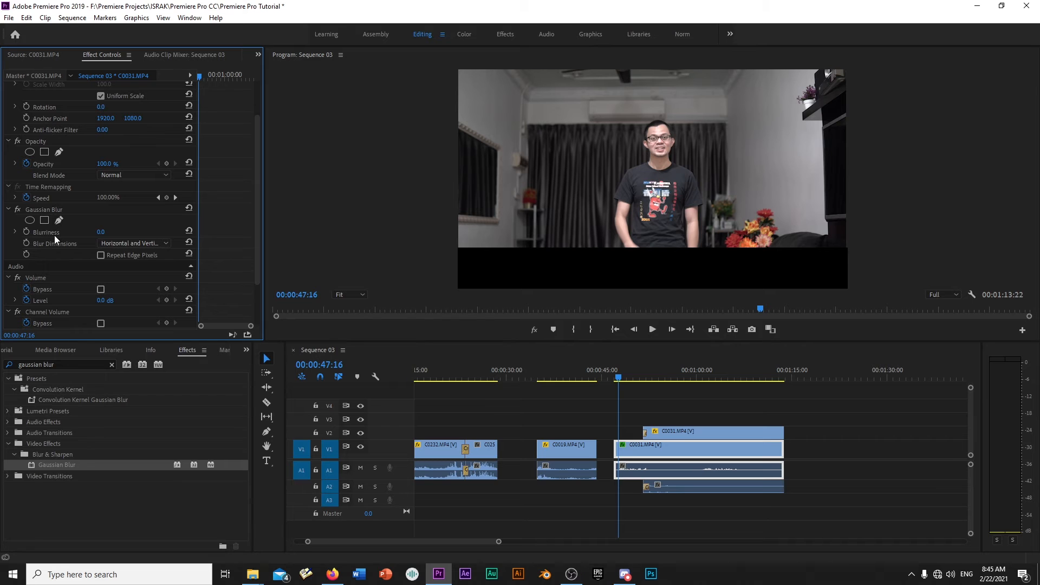
left_click(98, 234)
type("68")
key("Return")
left_click_drag(100, 233, 691, 208)
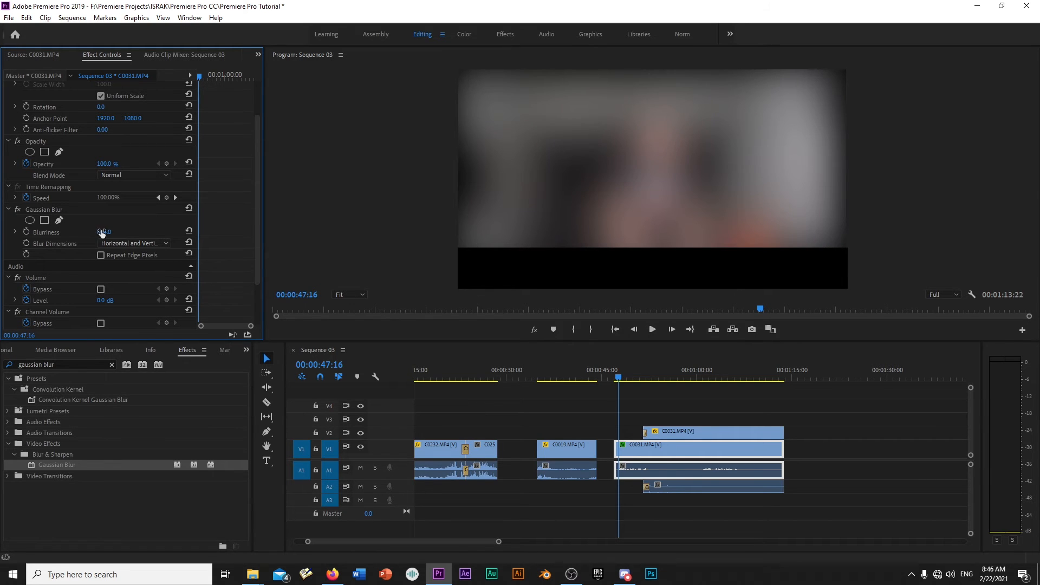
left_click(120, 232)
type("100")
key("Return")
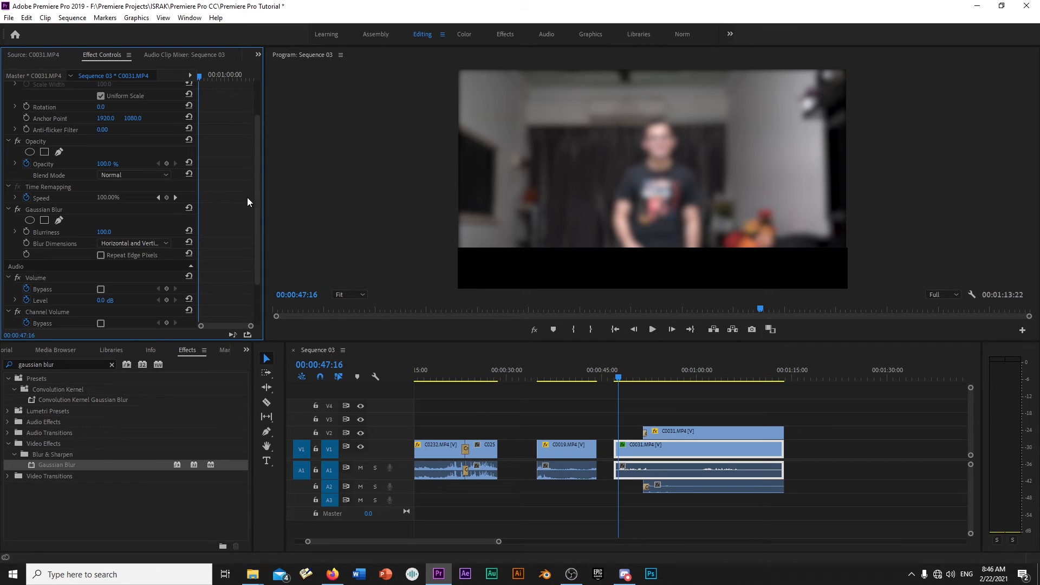
Add an ellipse mask to the V1 clip's Gaussian Blur and fit it tightly around the centre person's head.
left_click(28, 222)
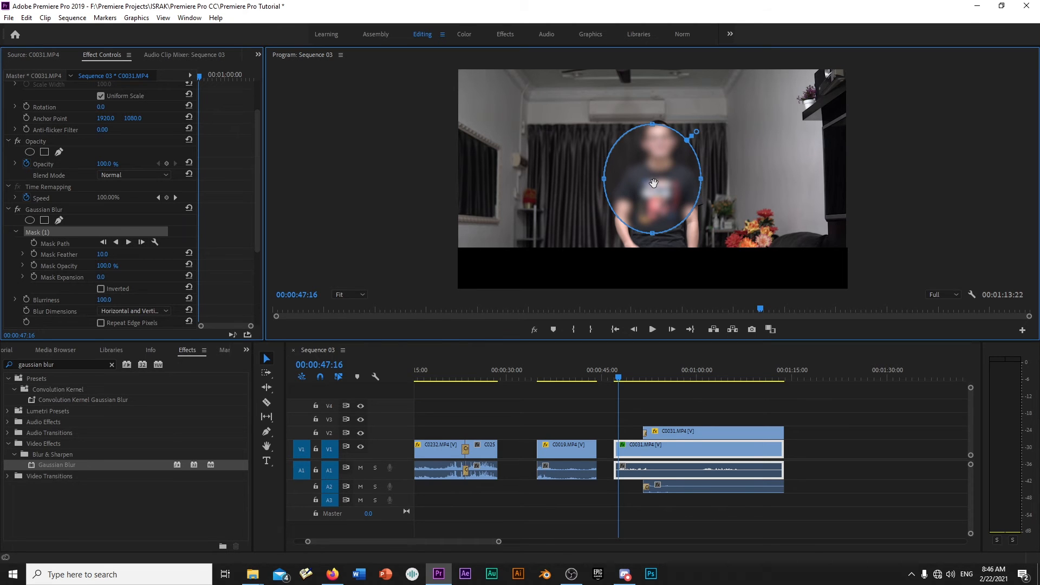
left_click_drag(654, 184, 664, 147)
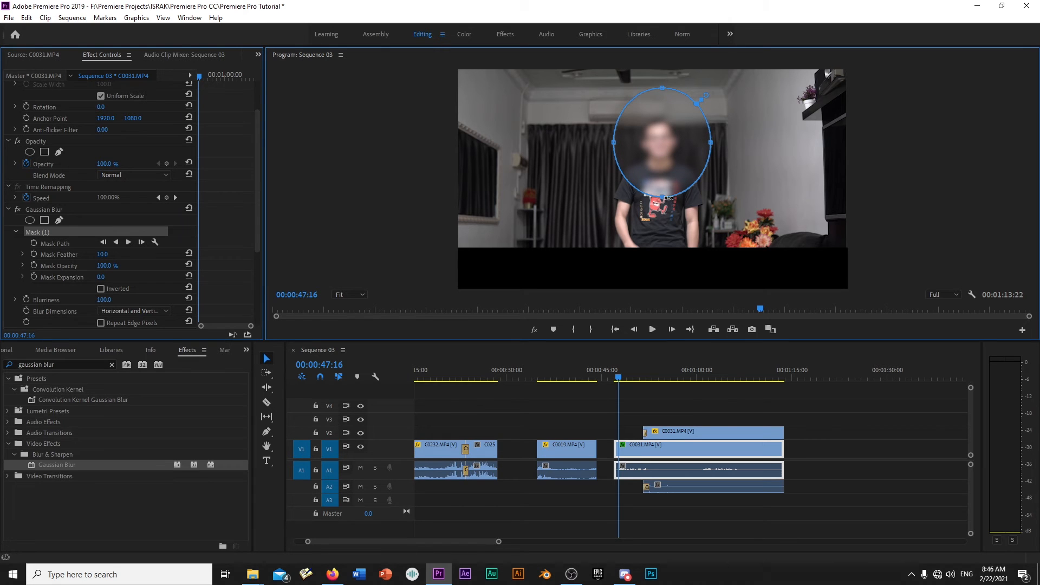
left_click_drag(663, 198, 662, 171)
mouse_move(613, 129)
left_mouse_down()
mouse_move(631, 136)
mouse_move(616, 131)
left_mouse_up()
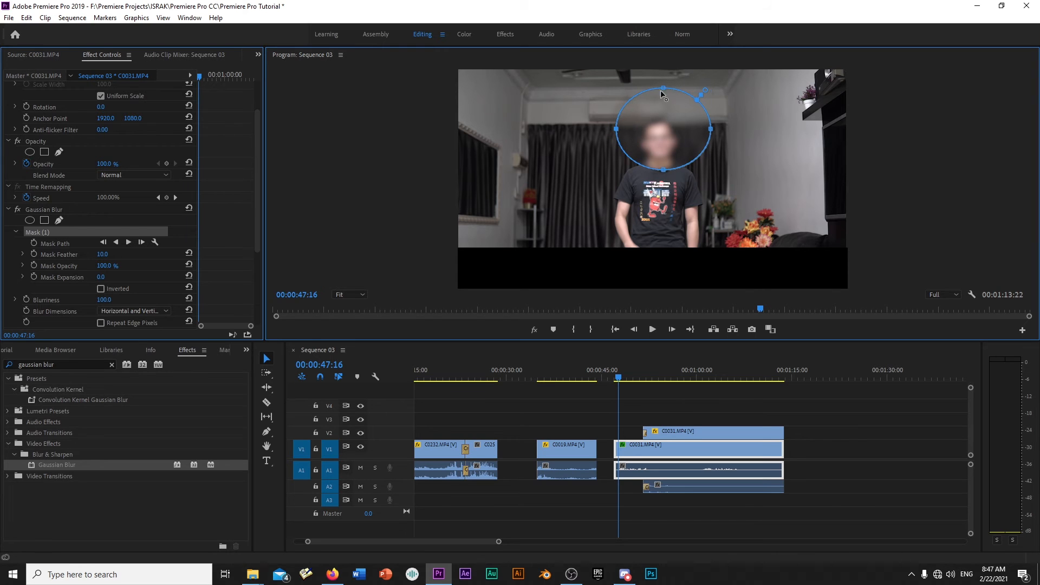
left_click_drag(665, 88, 663, 107)
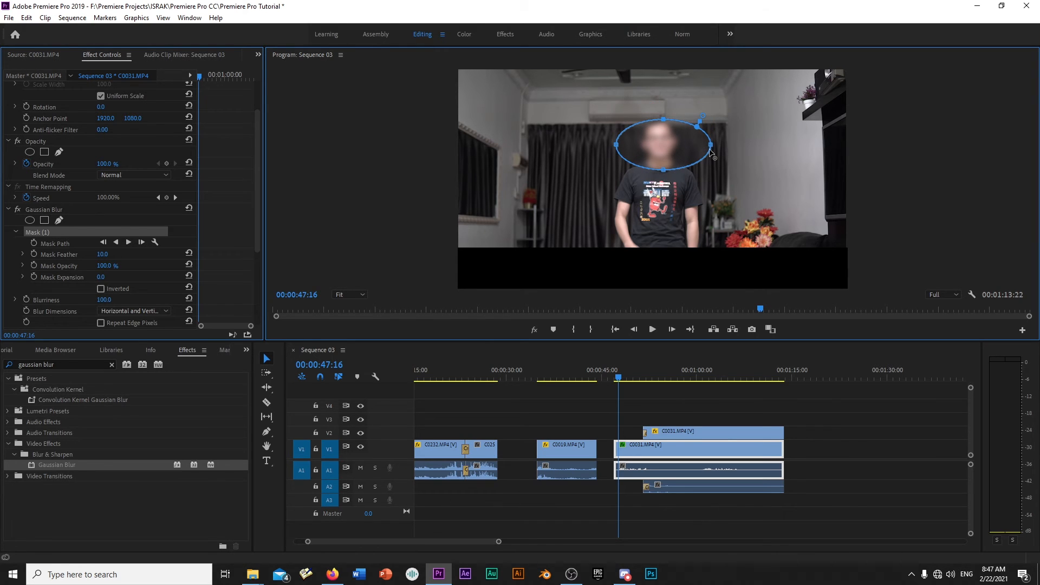
left_click_drag(710, 139, 692, 143)
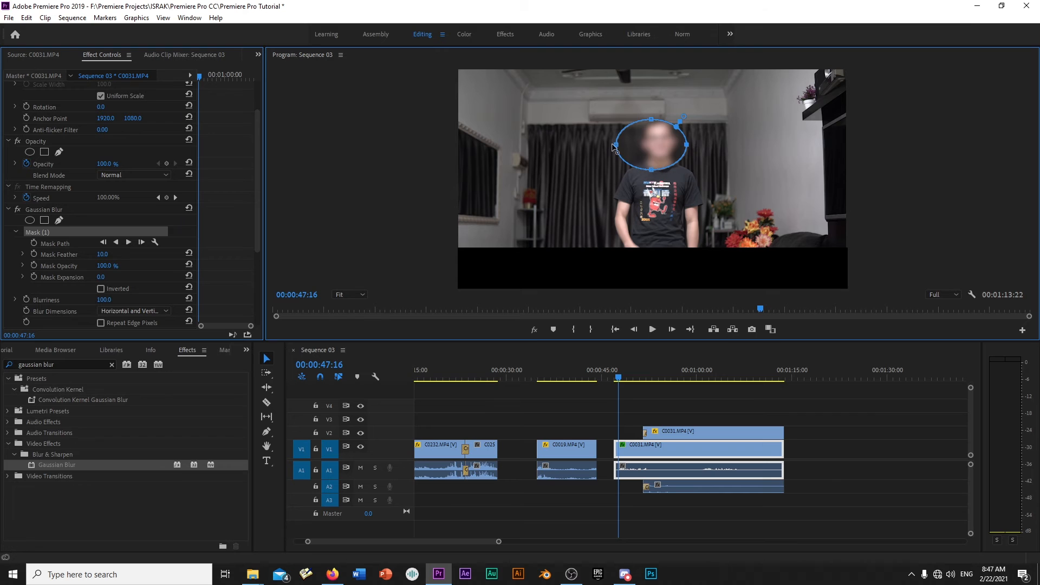
left_click_drag(616, 144, 634, 144)
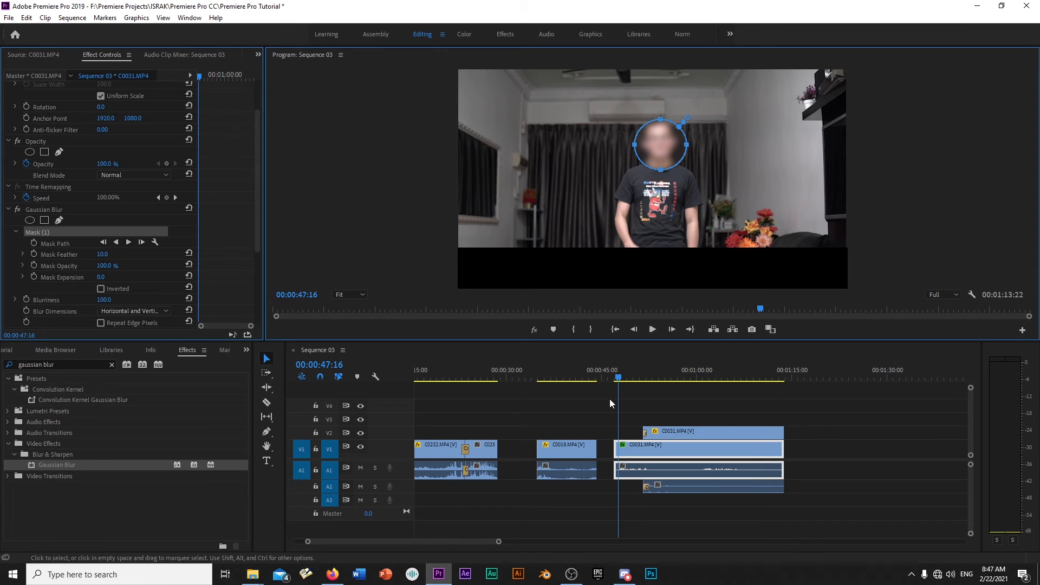
Play the sequence from 00:00:46:11 to check whether the blur mask covers the moving head.
left_click(612, 375)
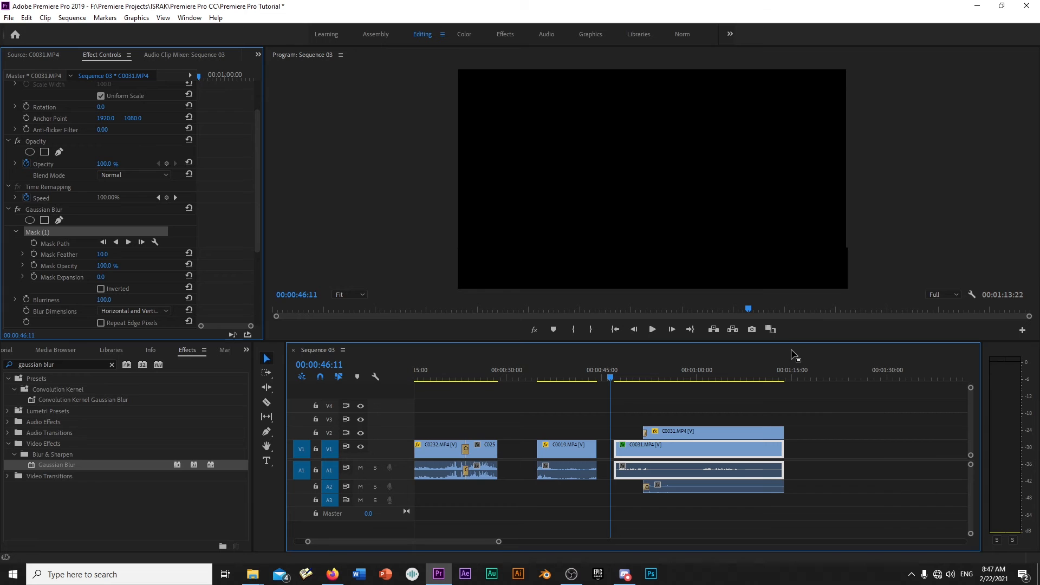
key("space")
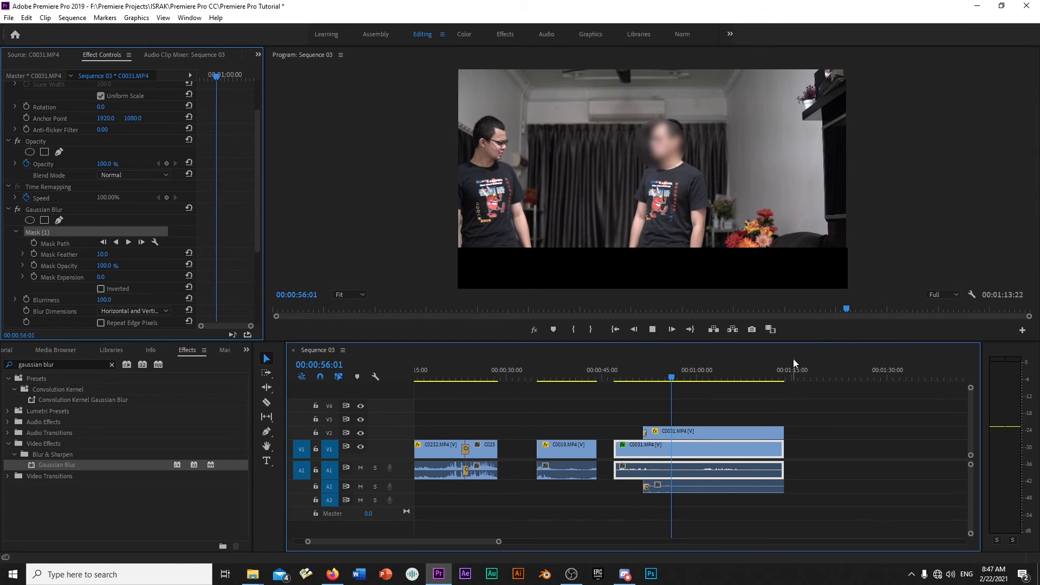
key("space")
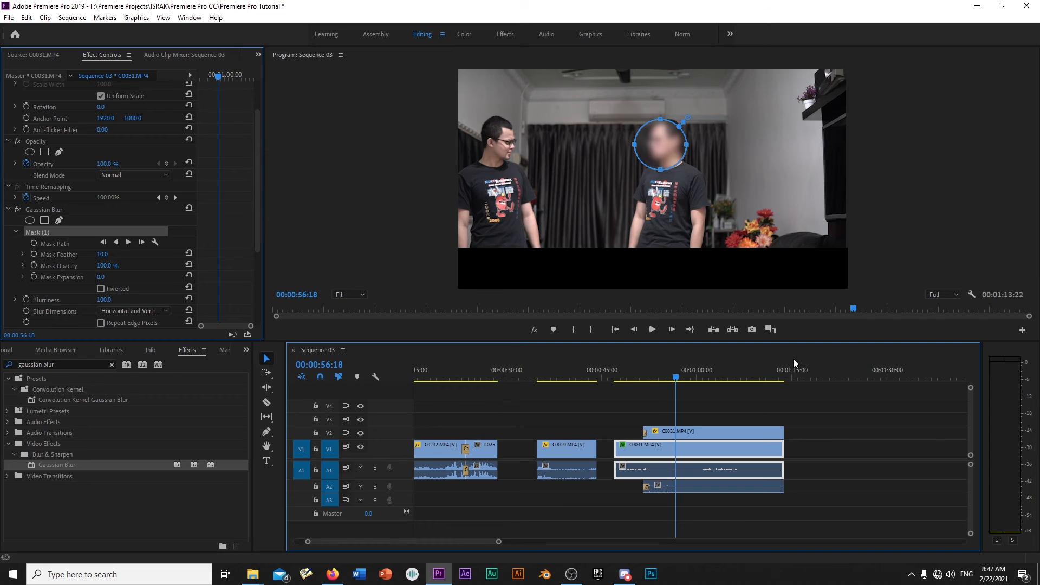
Set the V1 blur mask's Mask Feather to 112 and play the start of the clip to check the softened edge.
left_click(620, 374)
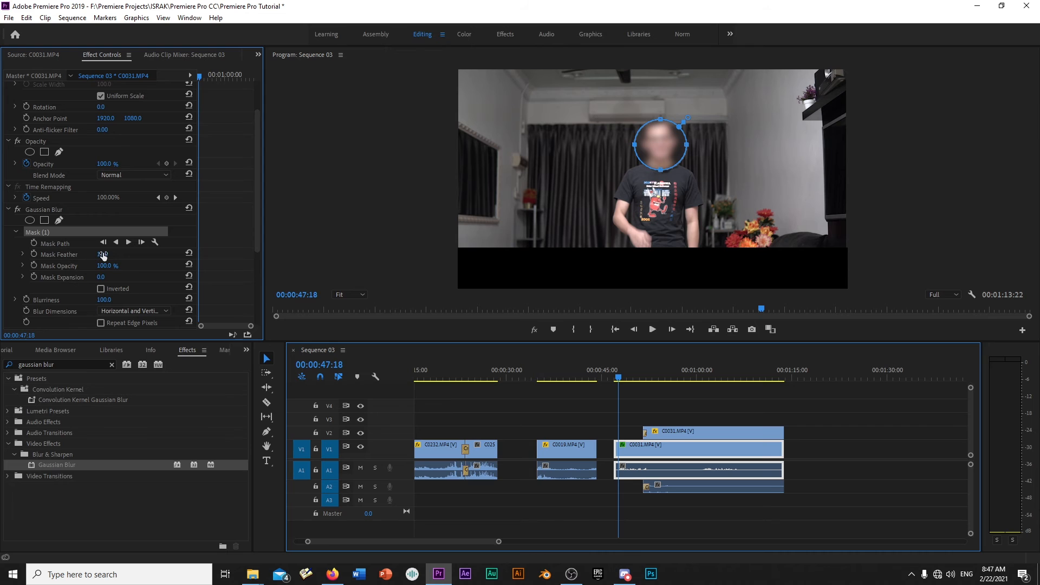
left_click_drag(103, 256, 146, 256)
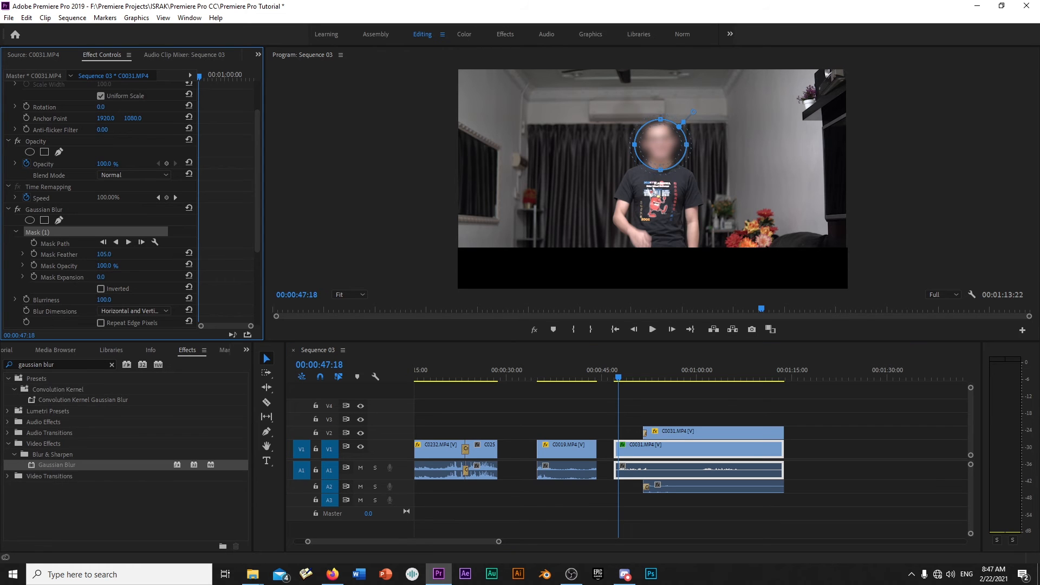
left_click_drag(619, 378, 611, 382)
key("space")
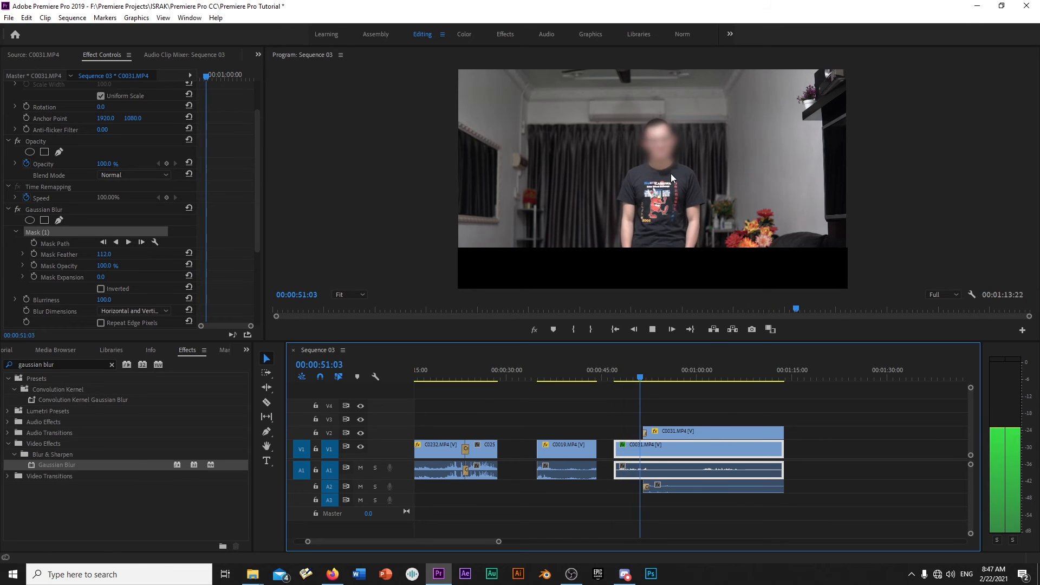
key("space")
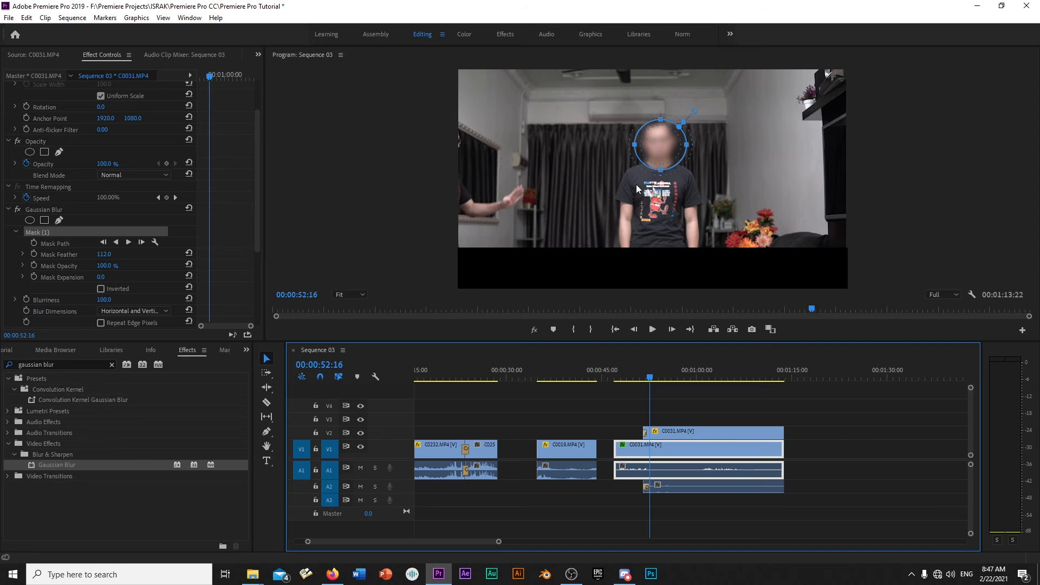
Move the playhead to 00:00:54:24, where both people are in frame, and apply Gaussian Blur to the V2 clip.
left_click(644, 370)
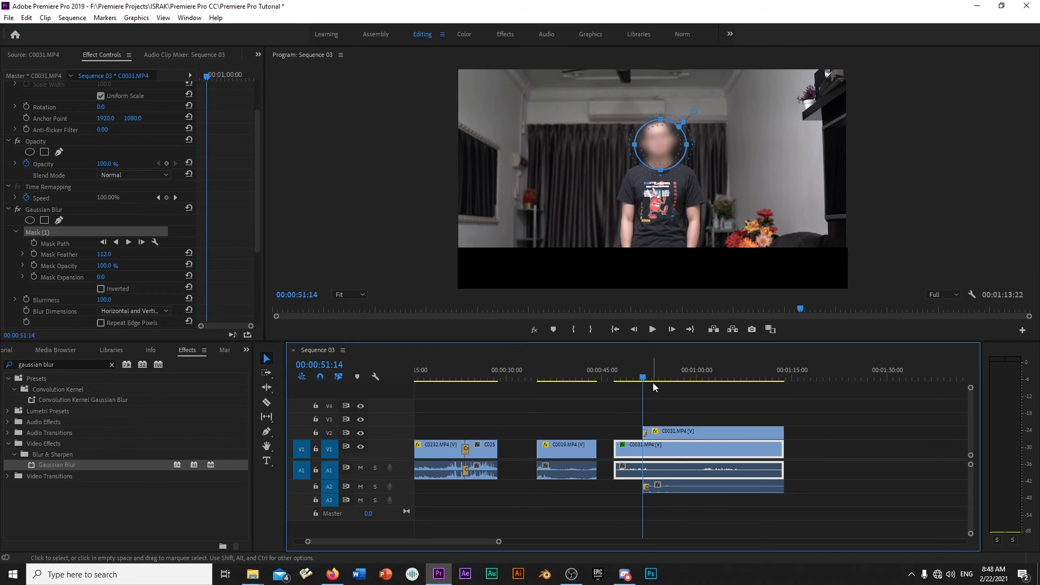
mouse_move(652, 379)
left_mouse_down()
mouse_move(678, 368)
mouse_move(639, 371)
mouse_move(665, 365)
left_mouse_up()
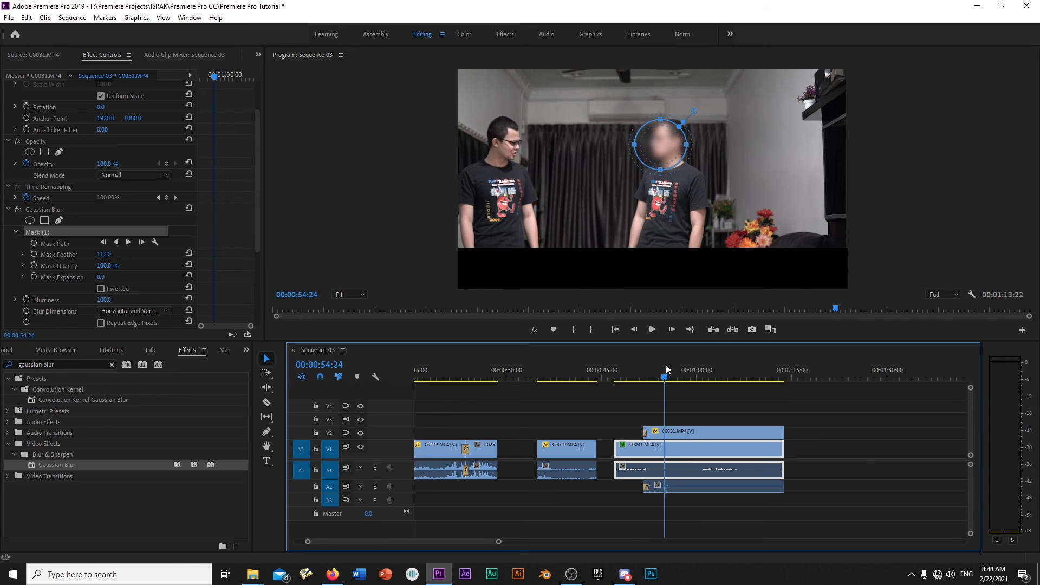
left_click(52, 465)
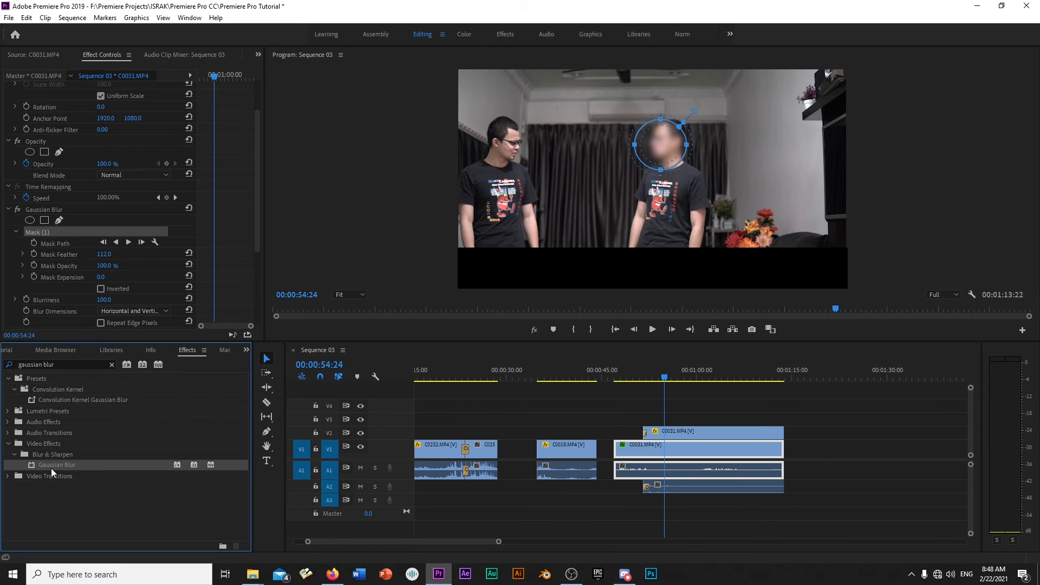
left_click_drag(50, 466, 674, 432)
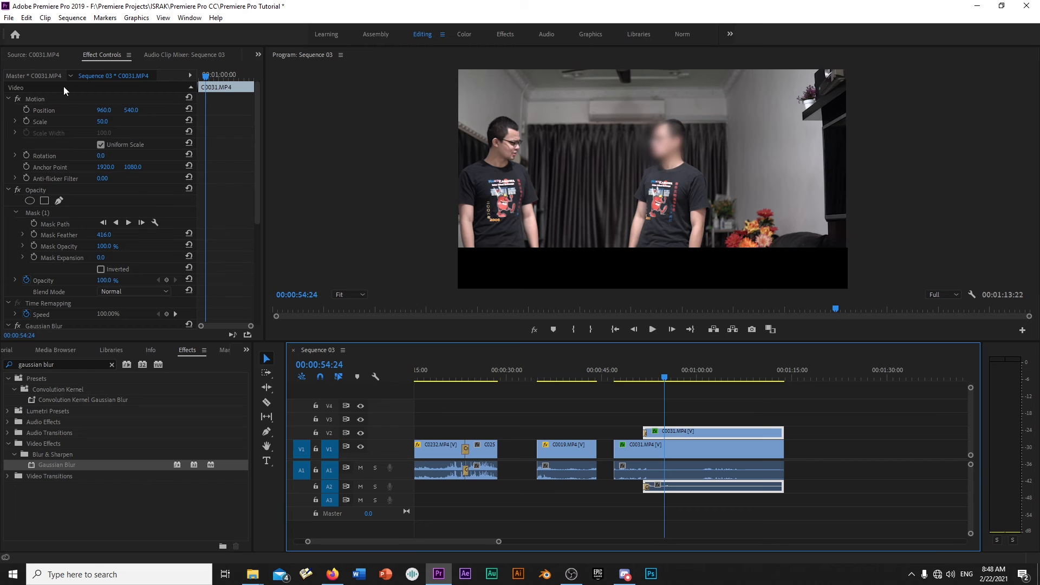
Set the V2 clip's Gaussian Blur Blurriness to 100.
left_click_drag(256, 151, 252, 216)
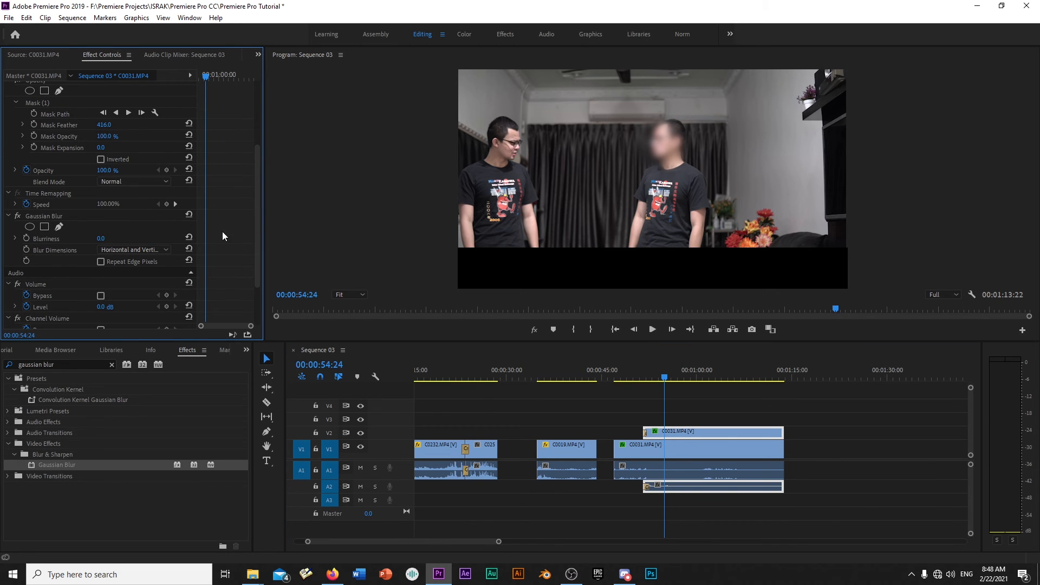
left_click_drag(99, 239, 141, 239)
left_click(103, 239)
type("100")
key("Return")
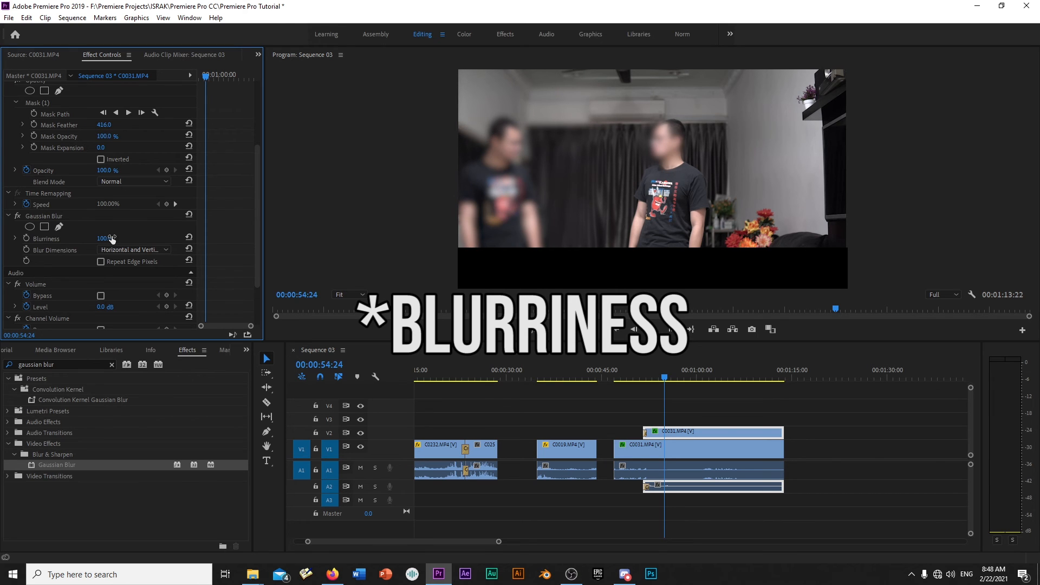
Add an ellipse mask to the V2 clip's Gaussian Blur, fit it around the second person's head, and set its Mask Feather to 102.
left_click(30, 226)
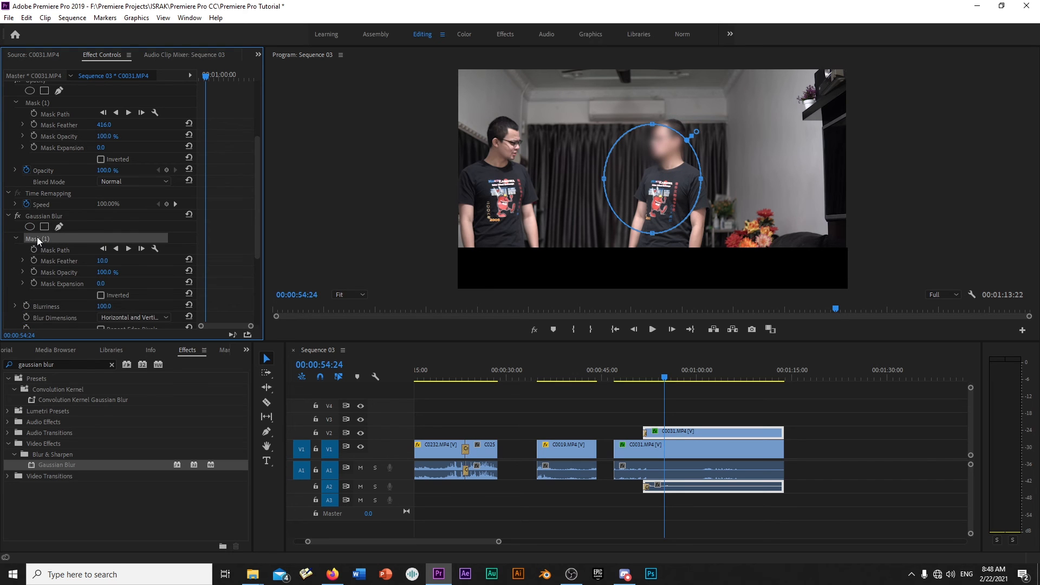
left_click_drag(625, 184, 487, 131)
left_click_drag(515, 89, 516, 115)
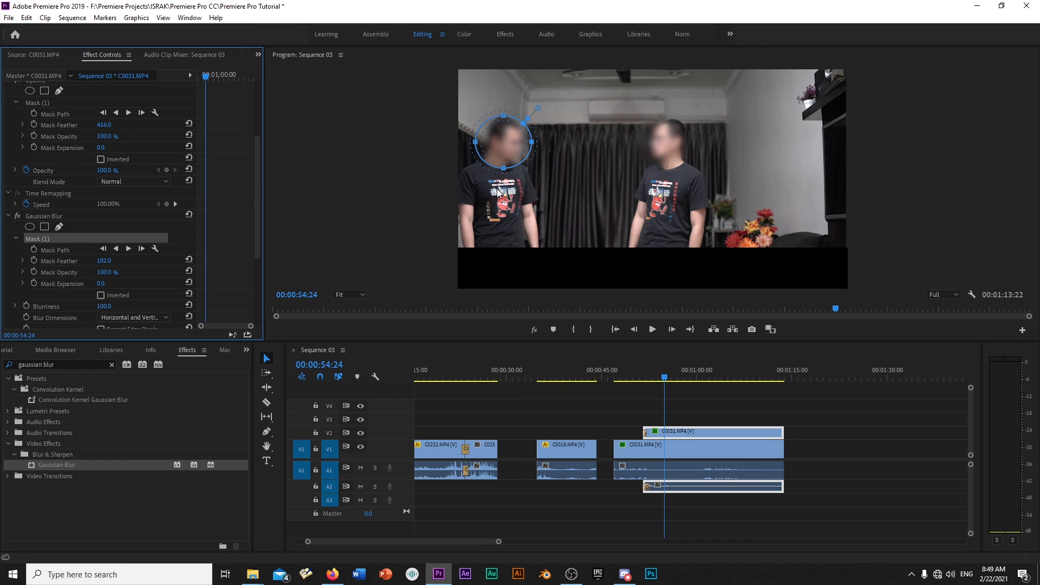
At the V2 clip's start, 00:00:51:16, move its blur mask past the frame's left edge and enable Mask Path keyframing.
left_click(665, 379)
left_click_drag(665, 380, 645, 378)
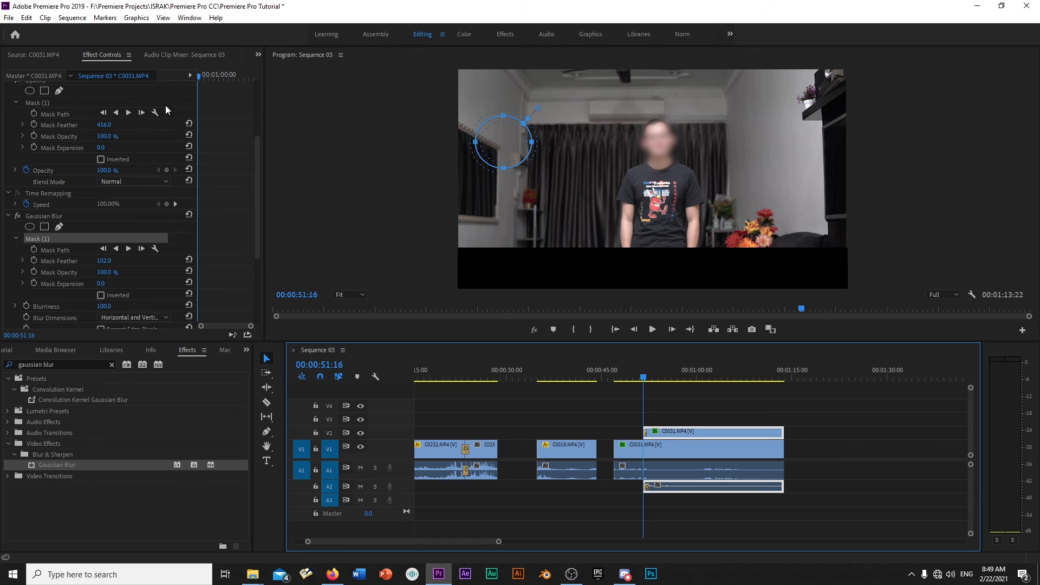
left_click_drag(506, 141, 434, 137)
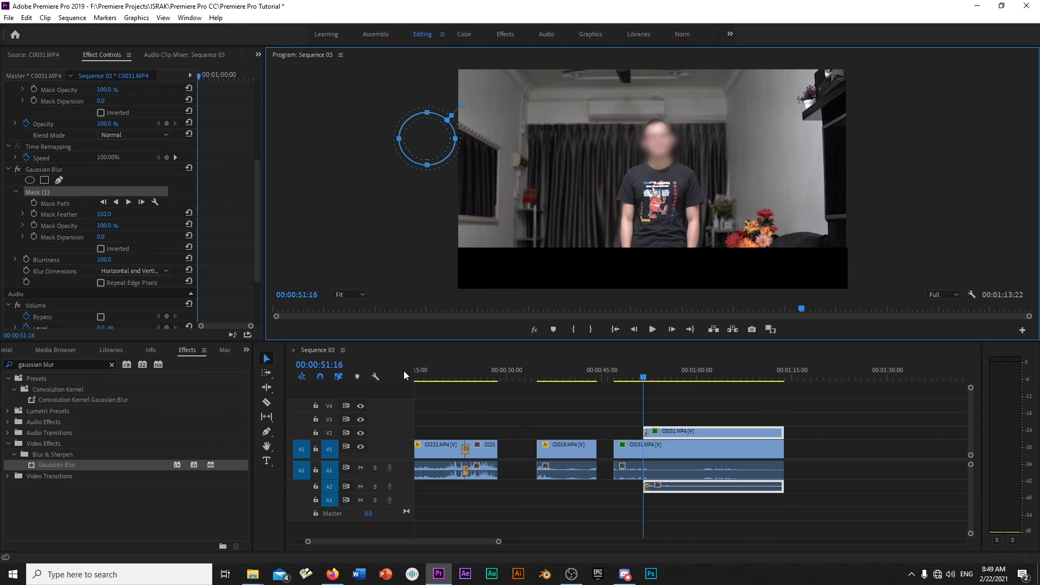
left_click(35, 203)
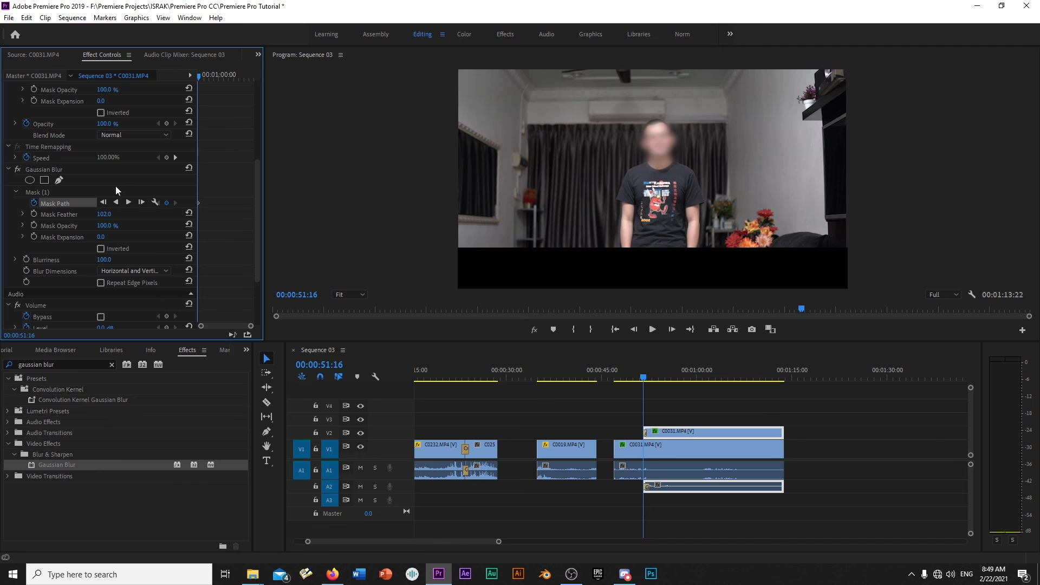
left_click(49, 191)
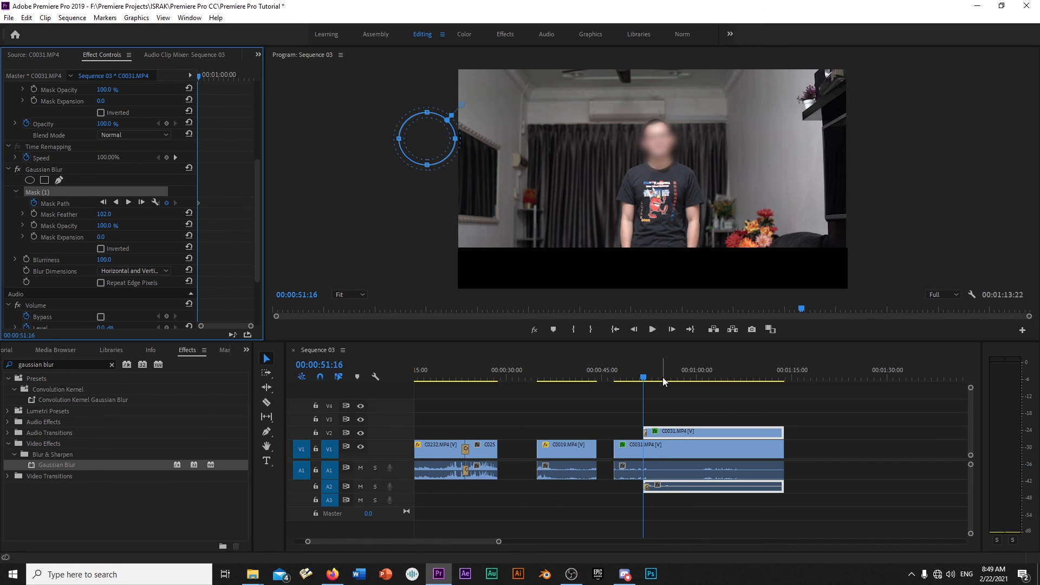
Keyframe the V2 blur mask over the entering person's head at 00:00:53:02 and again at 00:00:54:05.
left_click(645, 378)
key("space")
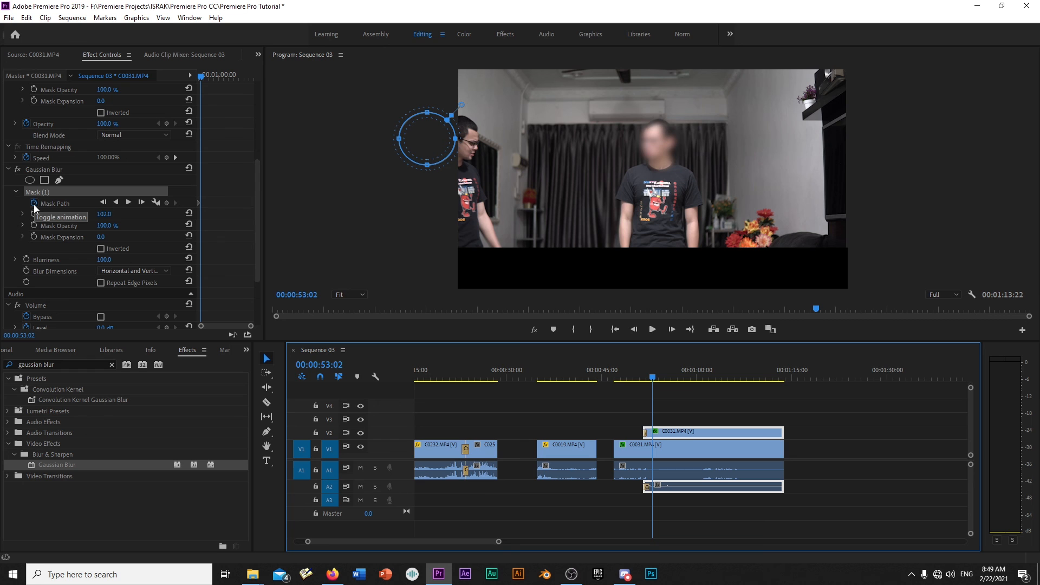
left_click_drag(428, 145, 478, 153)
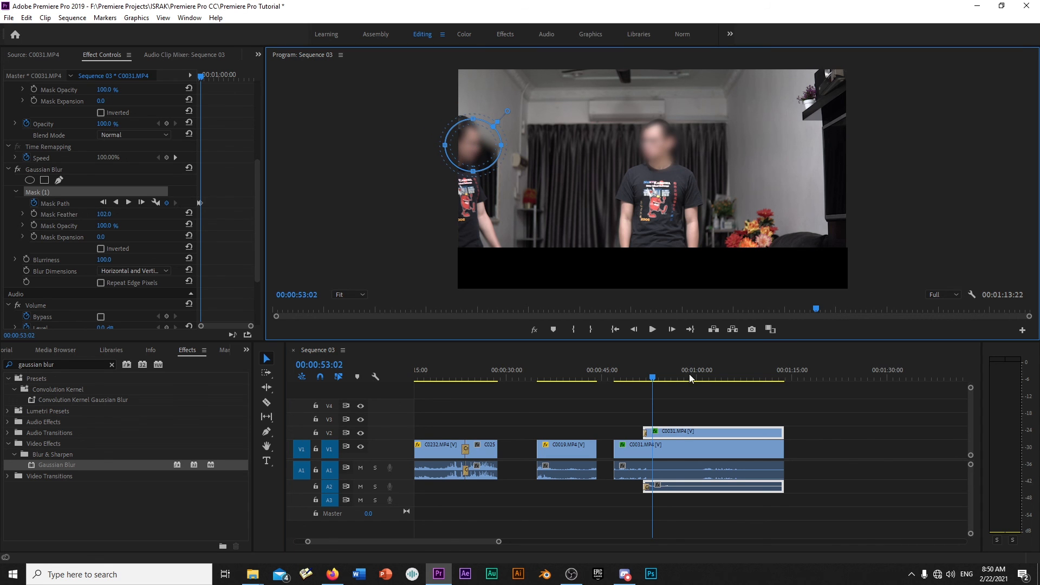
left_click(658, 376)
left_click(660, 377)
left_click_drag(474, 156, 522, 152)
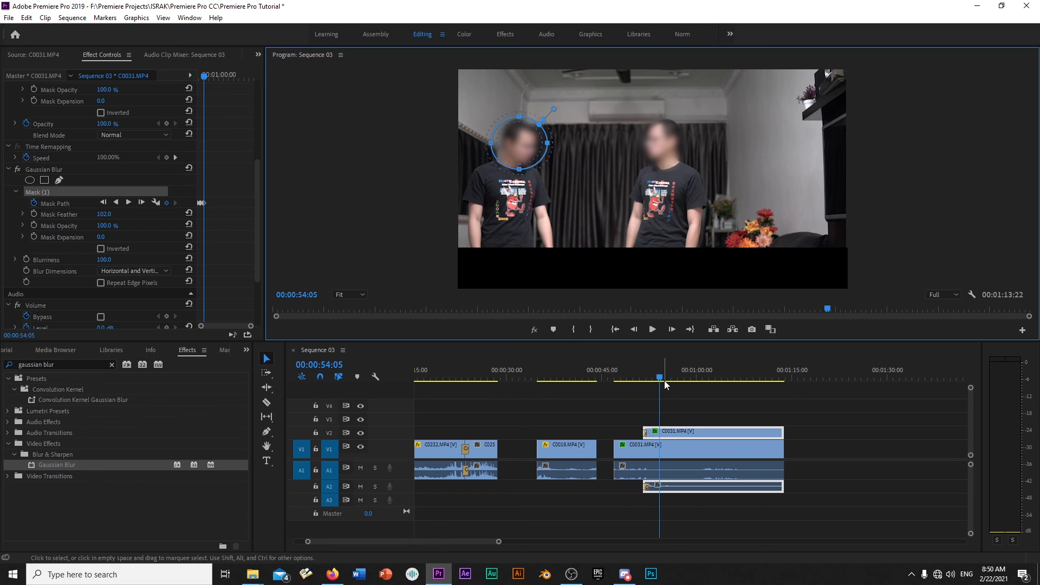
Reposition the V2 blur mask over the moving head at successive times through 00:01:05:16, and play the V1 clip from its start to check the tracking.
left_click_drag(661, 377, 666, 378)
left_click_drag(513, 149, 492, 146)
left_click_drag(666, 378, 677, 380)
left_click_drag(501, 156, 503, 155)
left_click_drag(674, 375, 684, 378)
left_click_drag(496, 149, 515, 151)
left_click_drag(688, 375, 691, 375)
left_click_drag(516, 148, 547, 147)
left_click(696, 377)
left_click_drag(704, 376, 716, 376)
left_click_drag(536, 153, 527, 153)
left_click_drag(714, 378, 733, 376)
left_click_drag(534, 152, 544, 153)
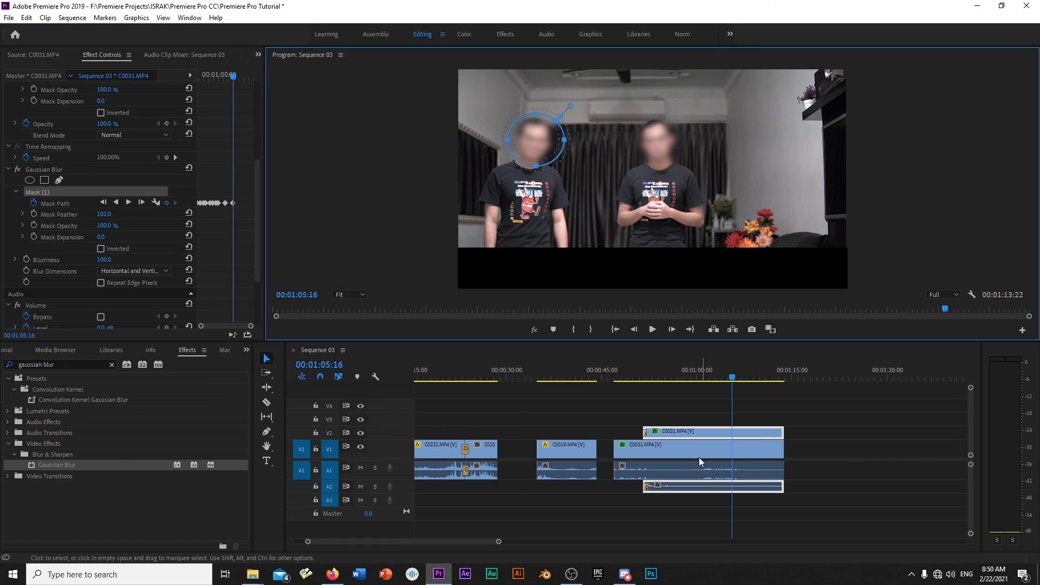
left_click(616, 378)
key("space")
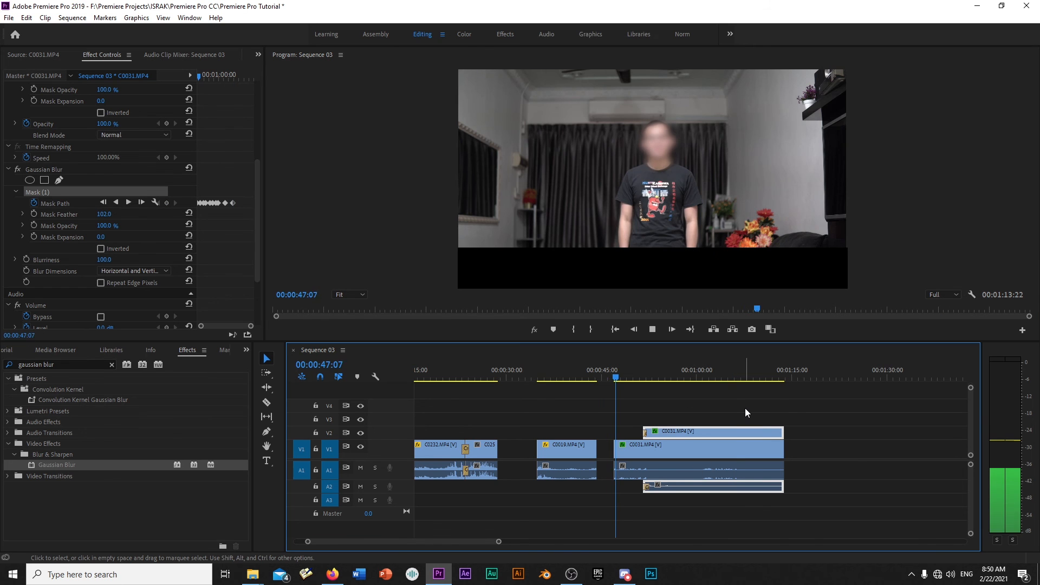